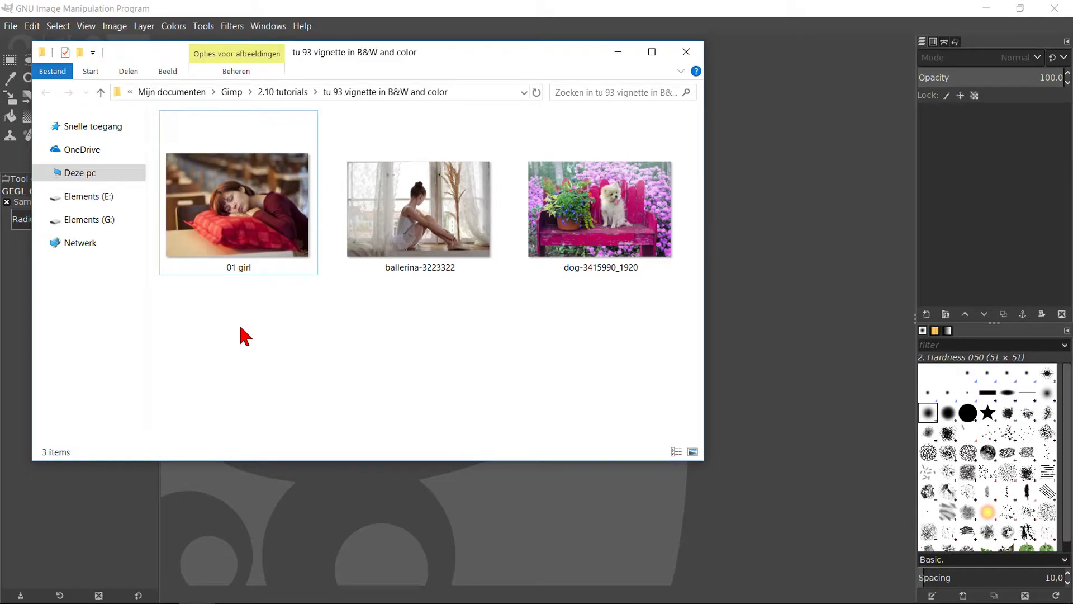
# - Open the sleeping girl, ballerina and dog photos in GIMP by dragging them from Explorer
pyautogui.moveTo(243, 288); pyautogui.dragTo(585, 208)
pyautogui.moveTo(273, 218); pyautogui.dragTo(474, 513)
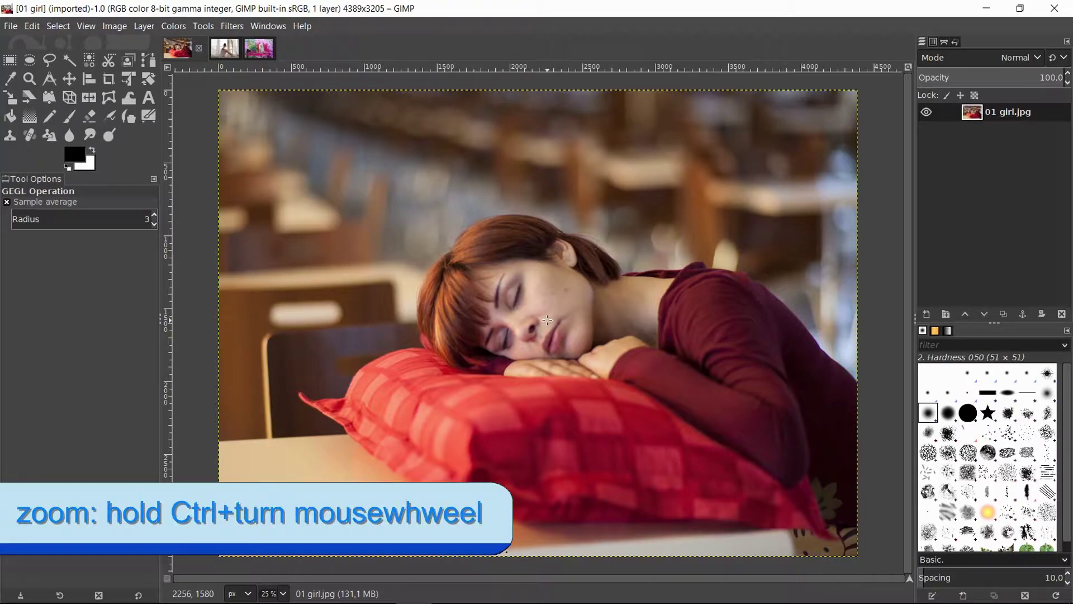
# - Start a new transparent layer on 01 girl and name it 'dark'
pyautogui.scroll(-1, 547, 320)
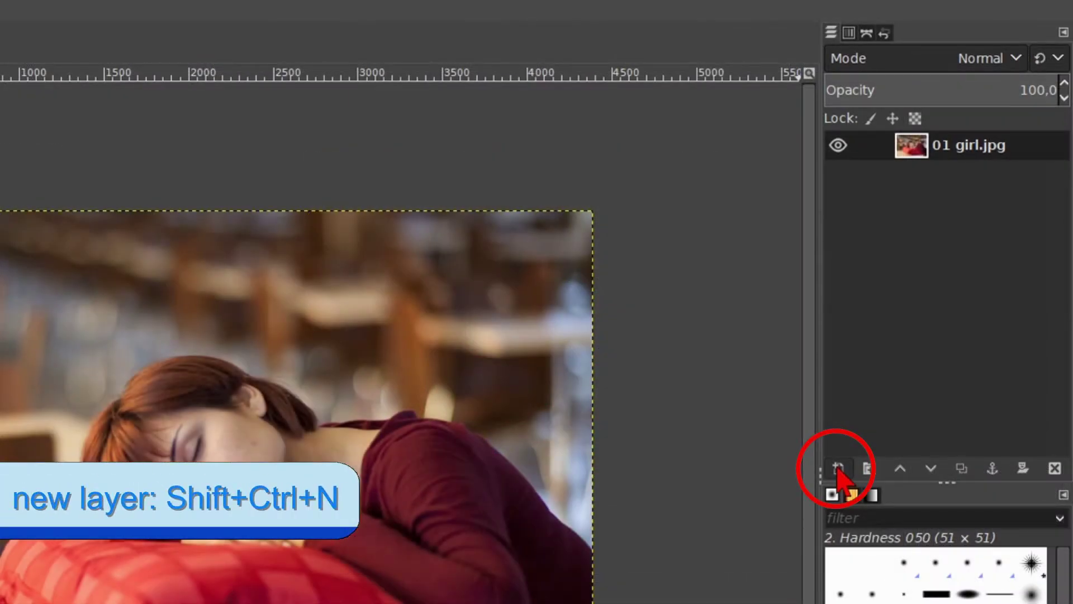
pyautogui.click(838, 471)
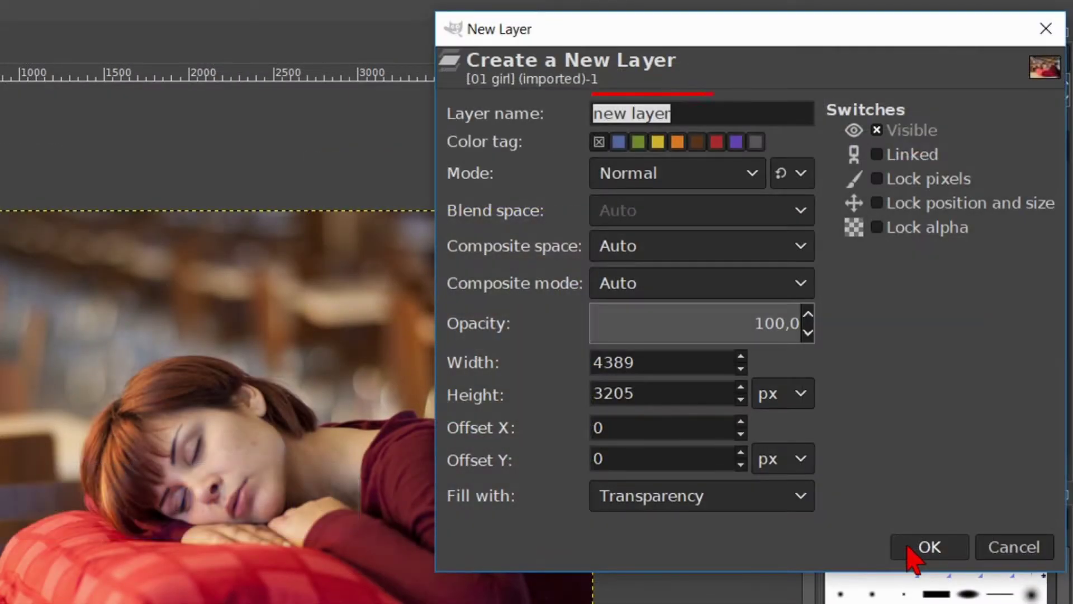
pyautogui.write('dar')
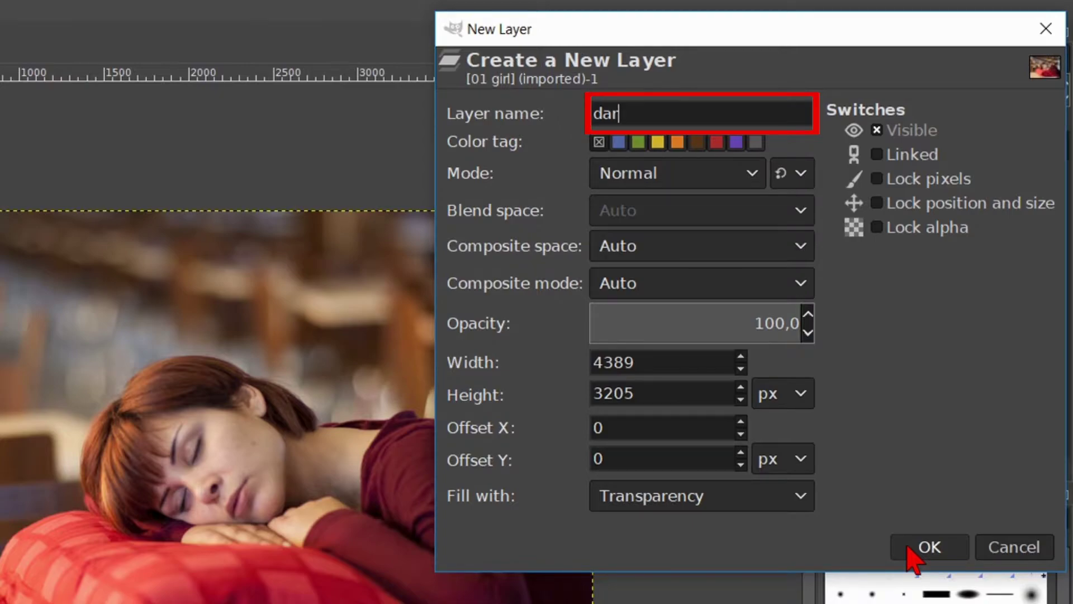
pyautogui.write('k')
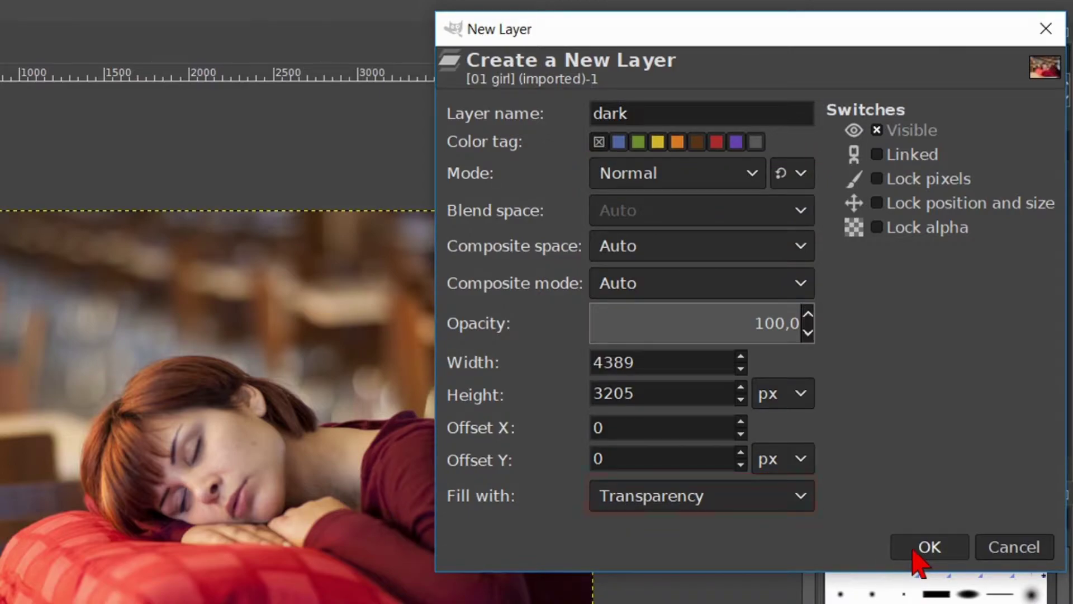
# - Create the dark layer and open the Light and Shadow Vignette filter on it
pyautogui.click(915, 550)
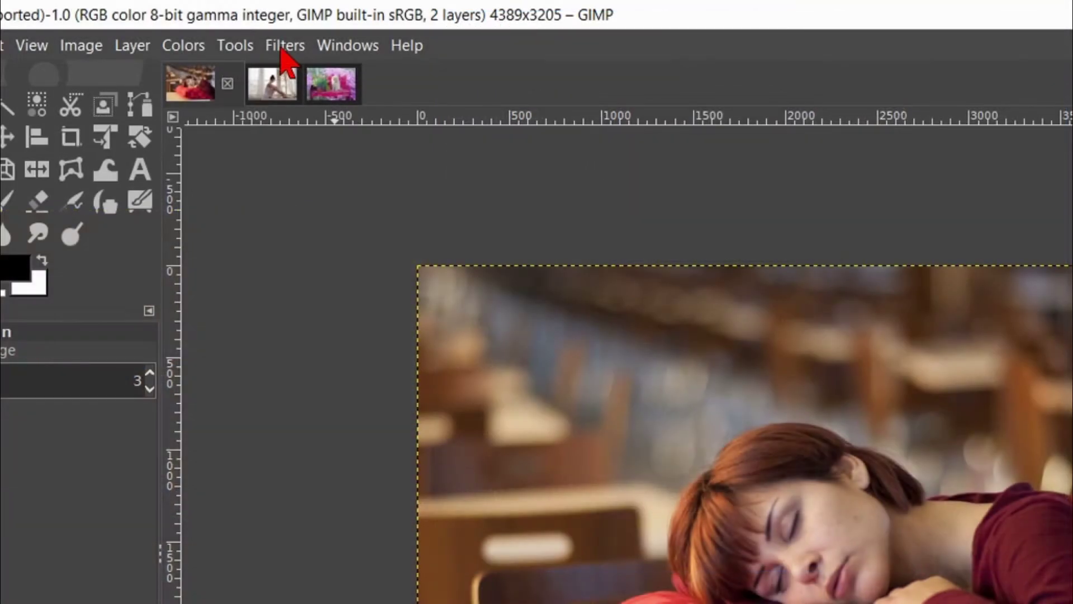
pyautogui.click(283, 46)
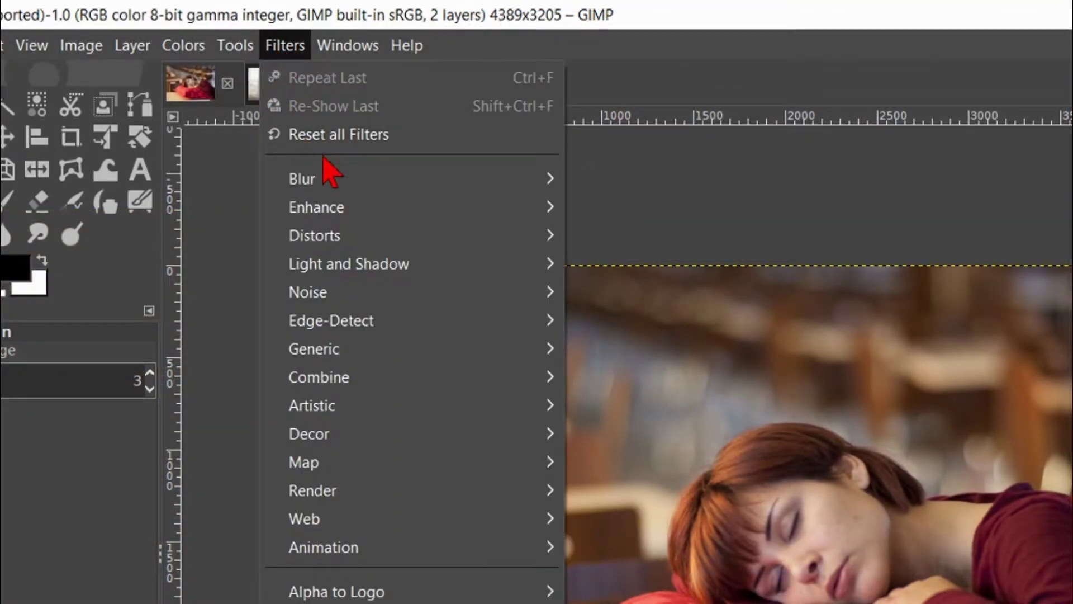
pyautogui.moveTo(498, 274)
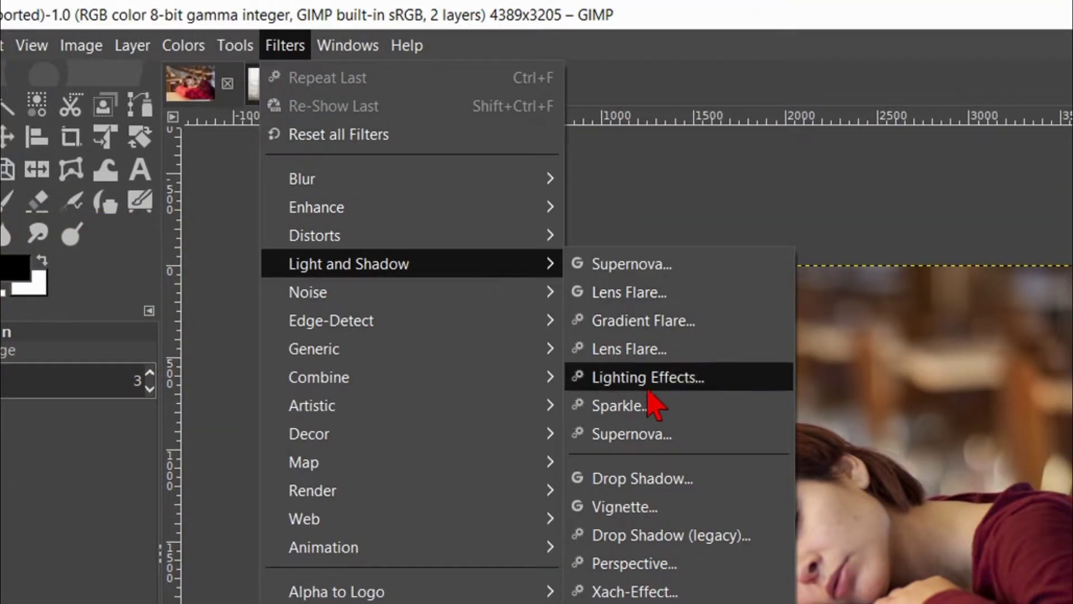
pyautogui.click(657, 509)
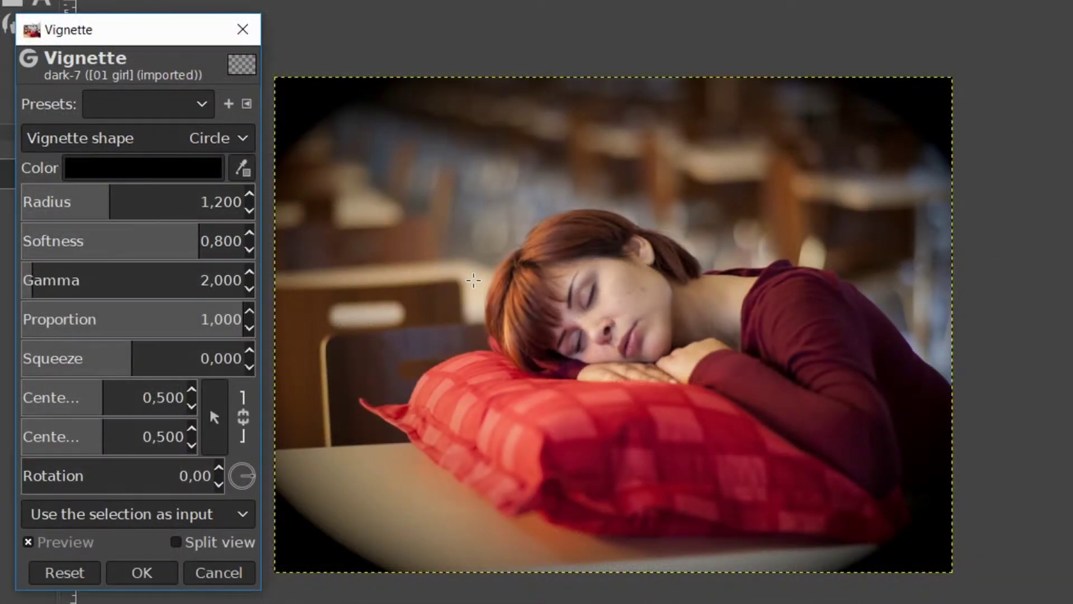
# - Set the vignette radius to 0,900
pyautogui.click(210, 204)
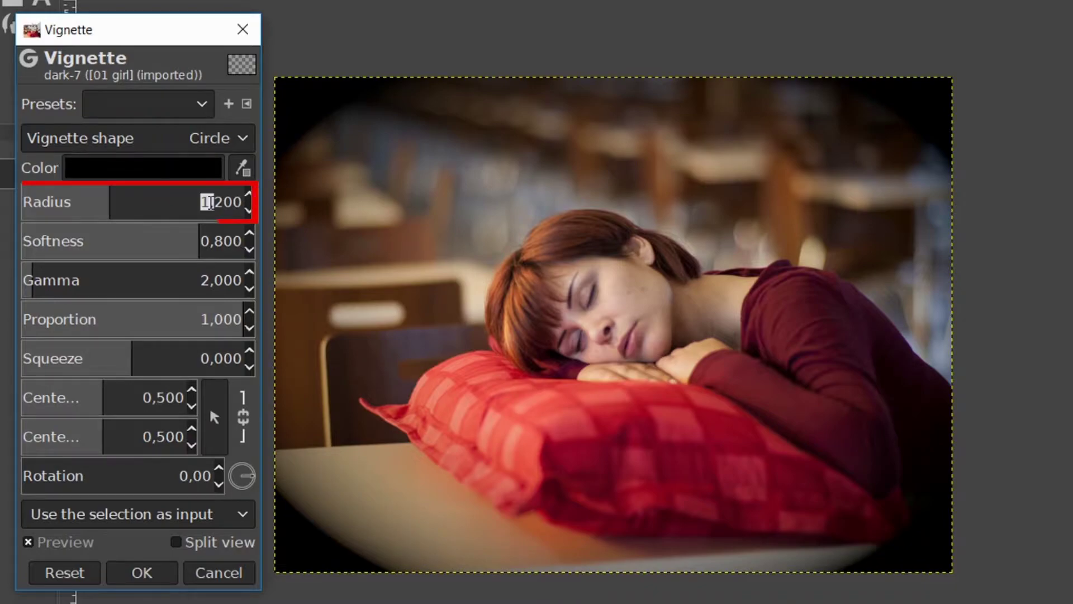
pyautogui.write('0,9')
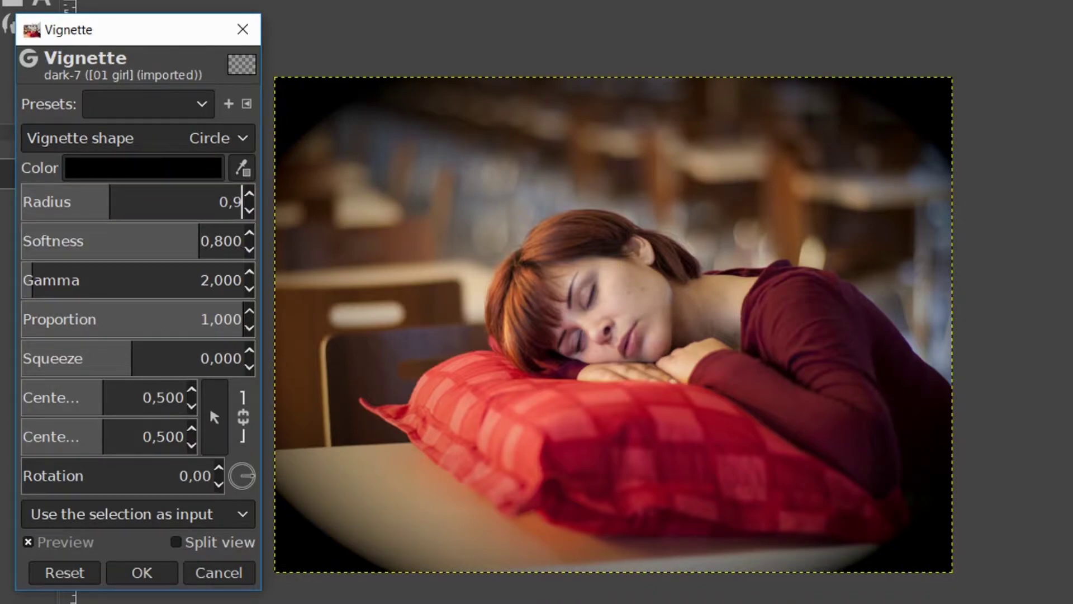
pyautogui.press('Return')
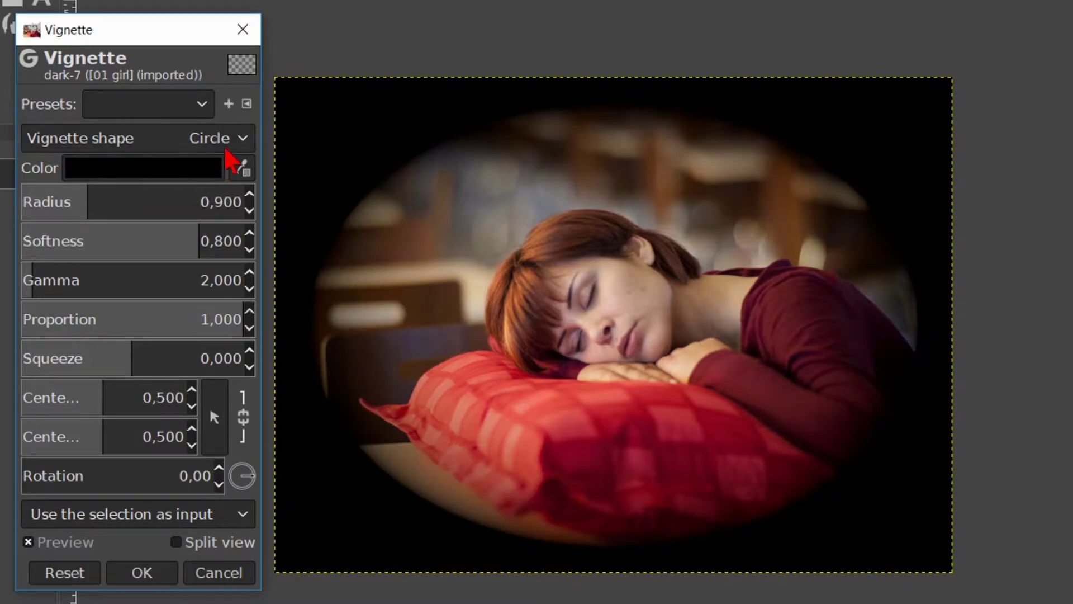
pyautogui.click(243, 140)
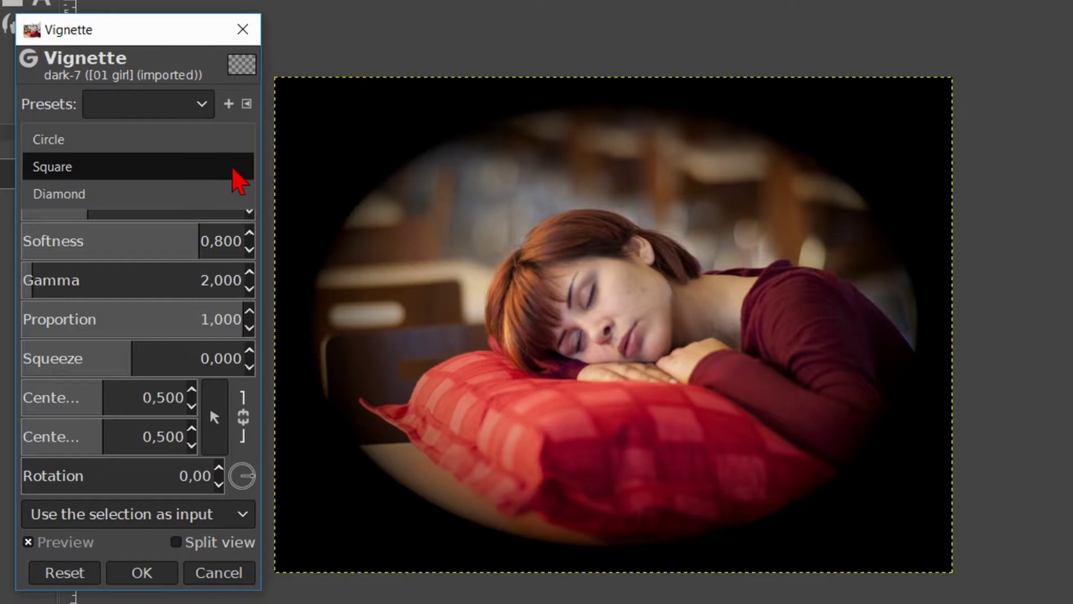
pyautogui.click(233, 170)
pyautogui.click(246, 141)
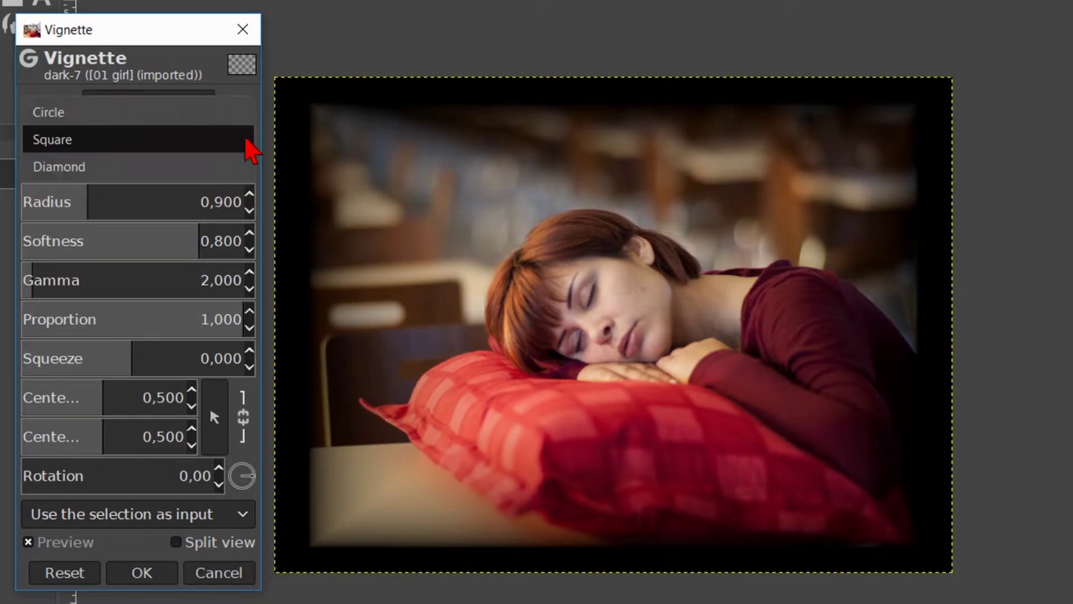
pyautogui.click(246, 168)
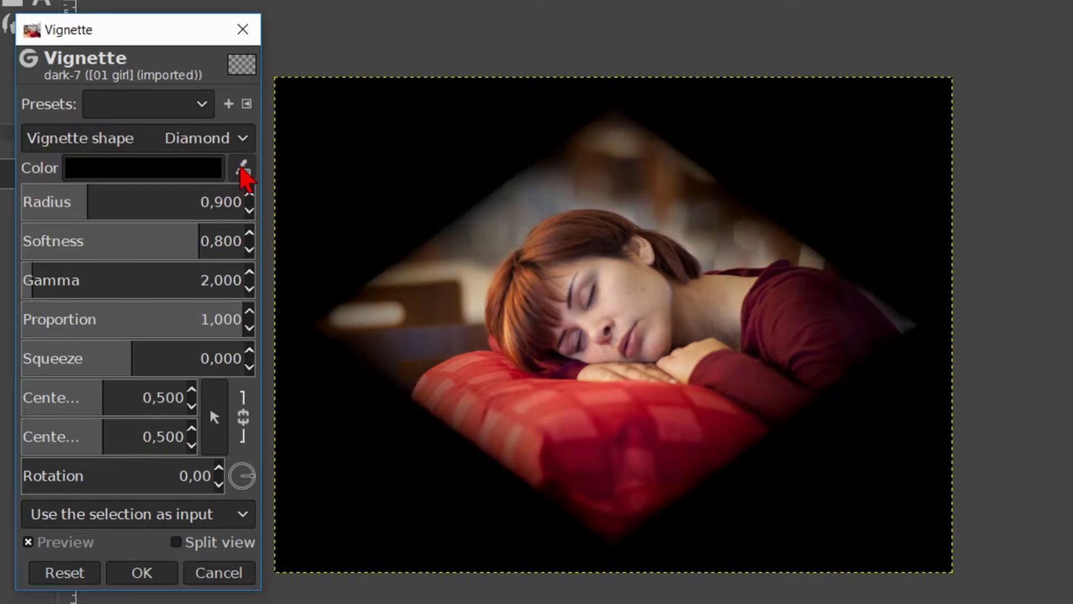
pyautogui.click(246, 141)
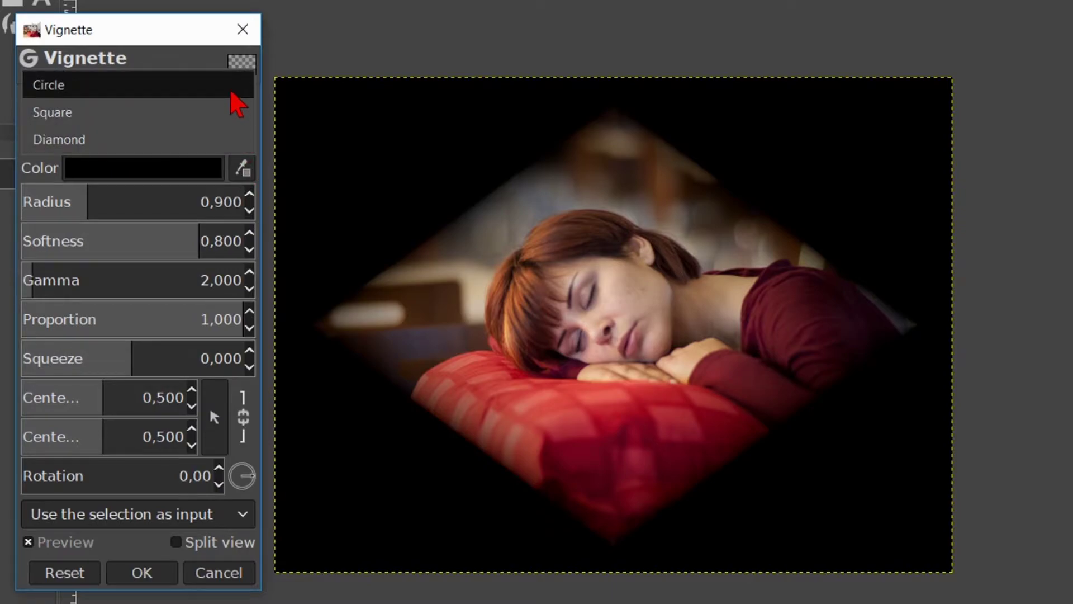
pyautogui.click(231, 94)
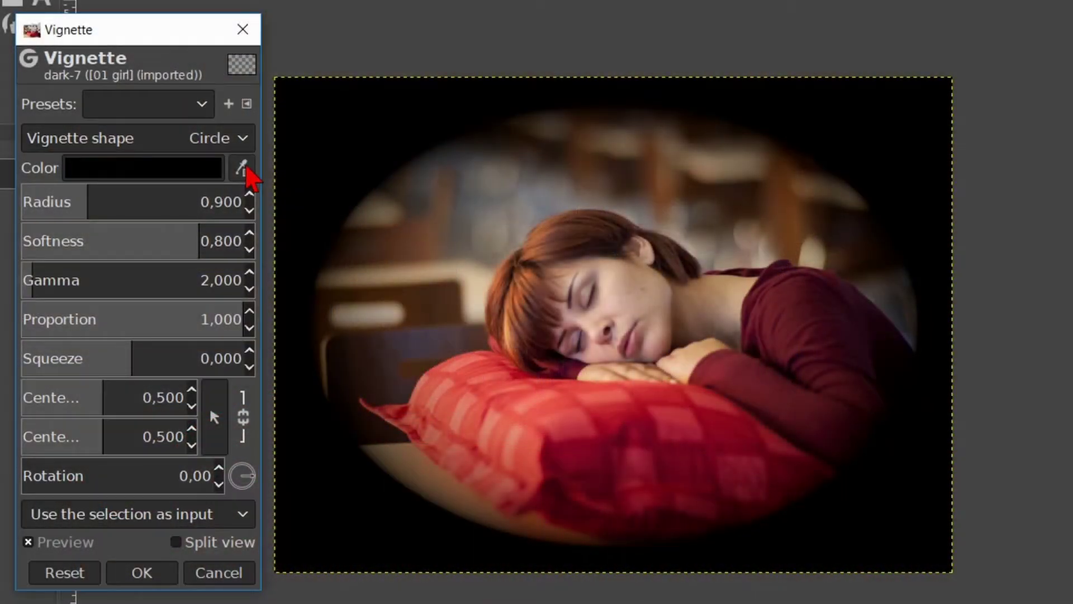
pyautogui.click(204, 171)
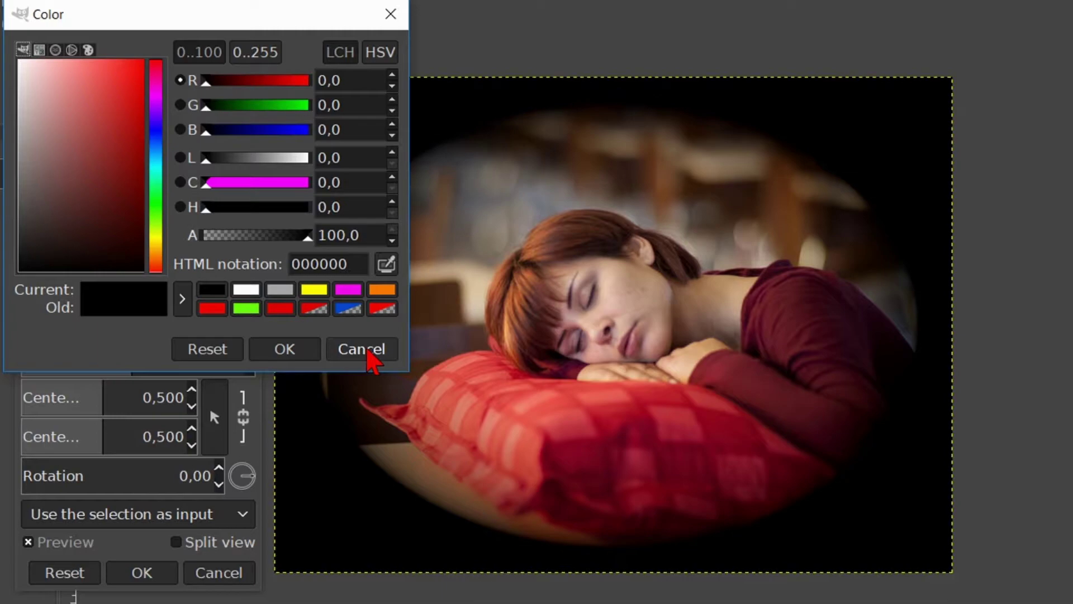
pyautogui.click(368, 351)
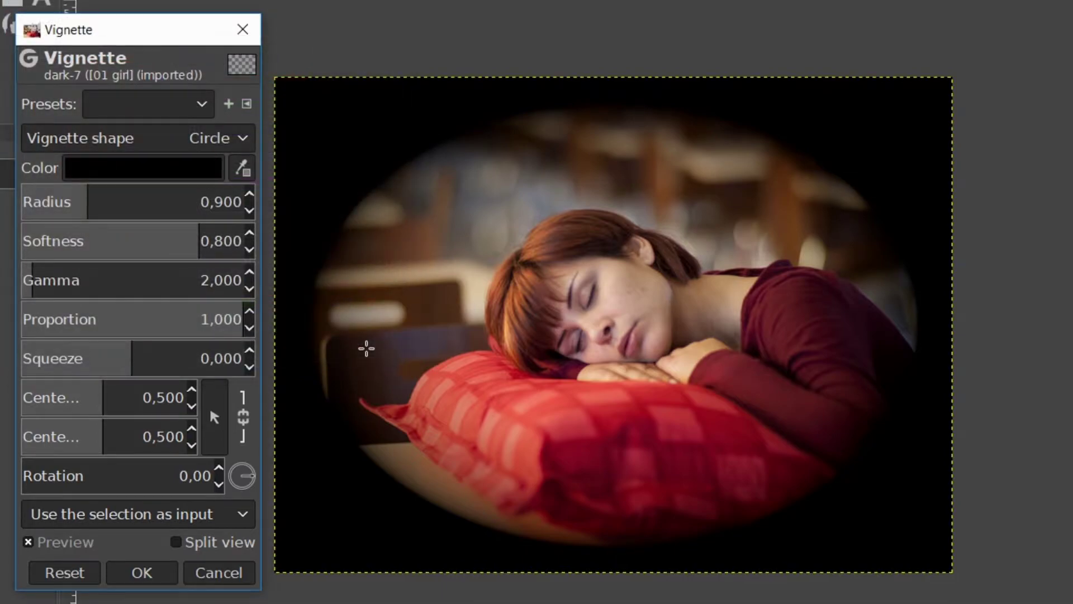
# - Tune the vignette to softness 0,794, gamma 1,943 and squeeze 0,298 for a wide oval
pyautogui.moveTo(198, 232)
pyautogui.mouseDown()
pyautogui.moveTo(25, 232)
pyautogui.moveTo(249, 230)
pyautogui.moveTo(198, 230)
pyautogui.mouseUp()
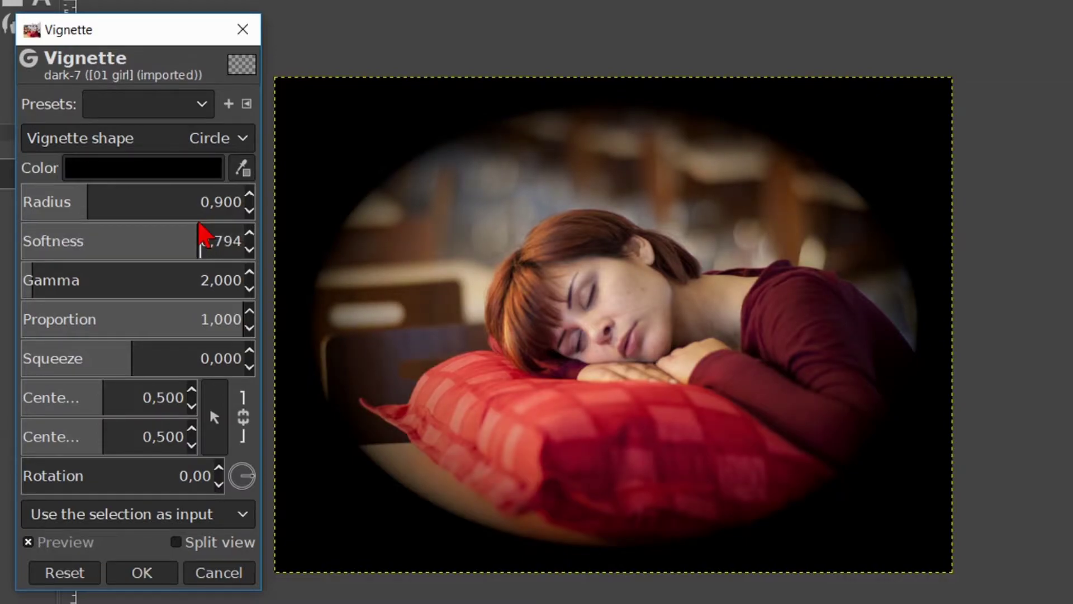
pyautogui.moveTo(43, 272)
pyautogui.mouseDown()
pyautogui.moveTo(100, 271)
pyautogui.moveTo(18, 264)
pyautogui.moveTo(32, 259)
pyautogui.mouseUp()
pyautogui.moveTo(224, 311); pyautogui.dragTo(246, 313)
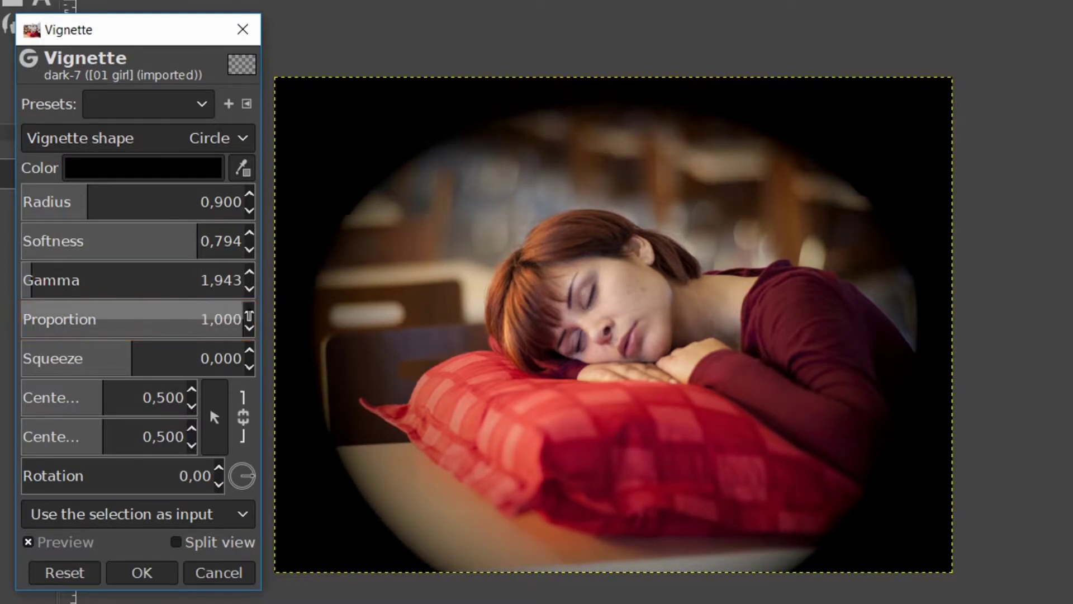
pyautogui.click(138, 356)
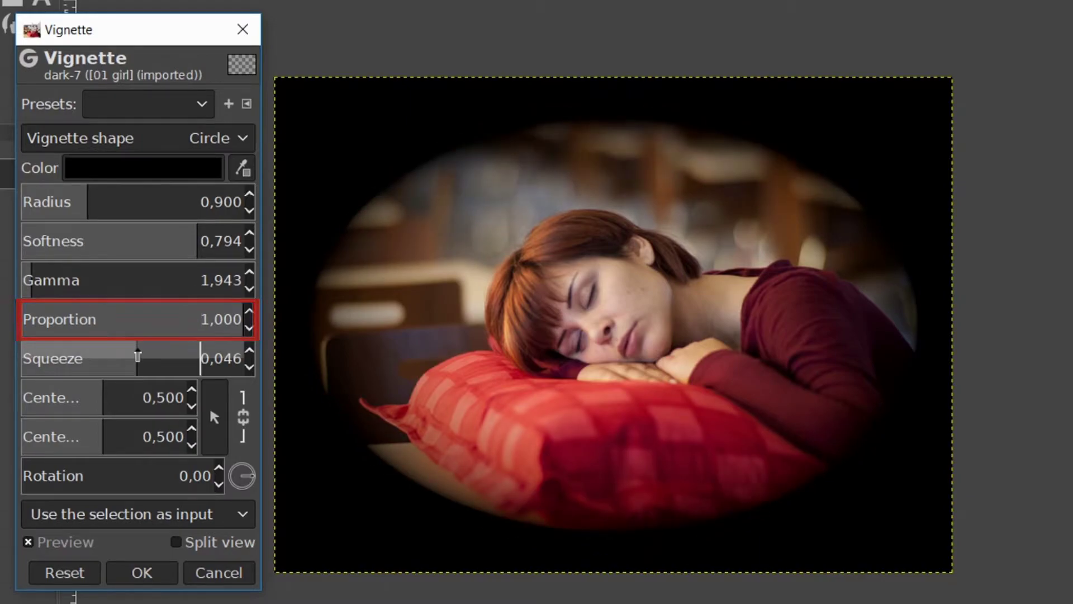
pyautogui.moveTo(137, 356)
pyautogui.mouseDown()
pyautogui.moveTo(196, 359)
pyautogui.moveTo(58, 358)
pyautogui.moveTo(166, 360)
pyautogui.mouseUp()
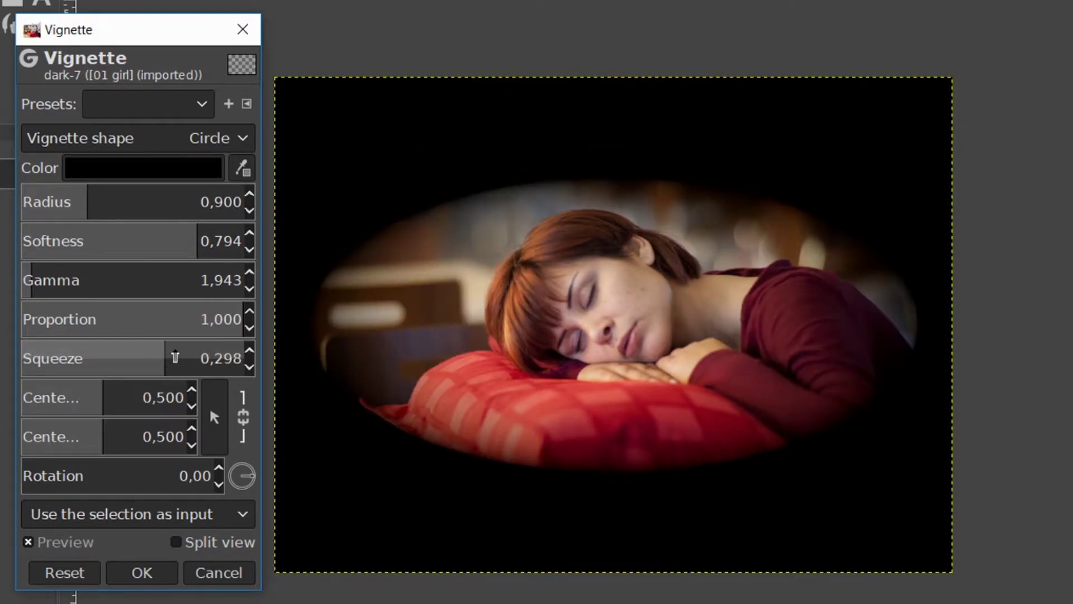
pyautogui.click(106, 393)
# - Place the vignette centre on the sleeping woman, linking both centre coordinates at 0,510
pyautogui.moveTo(107, 393)
pyautogui.mouseDown()
pyautogui.moveTo(136, 394)
pyautogui.moveTo(81, 395)
pyautogui.moveTo(121, 398)
pyautogui.moveTo(107, 400)
pyautogui.mouseUp()
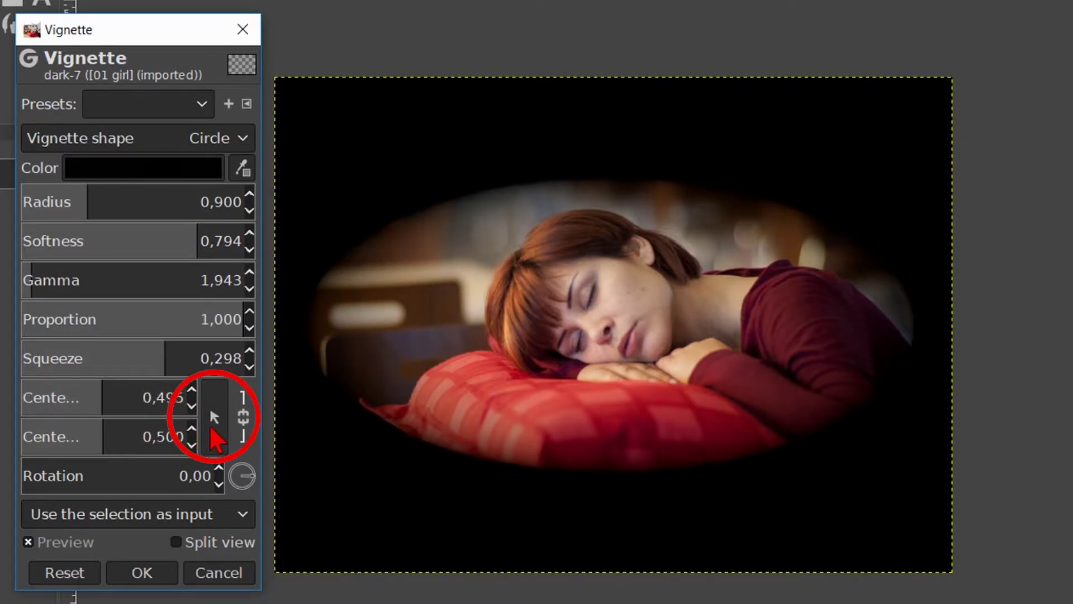
pyautogui.click(214, 426)
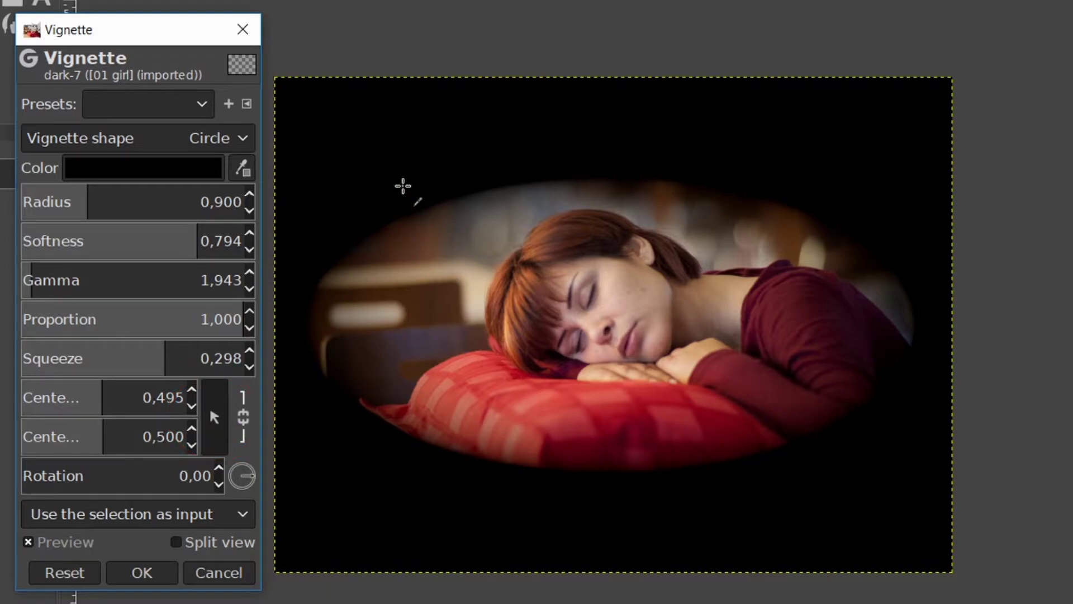
pyautogui.click(403, 184)
pyautogui.click(452, 431)
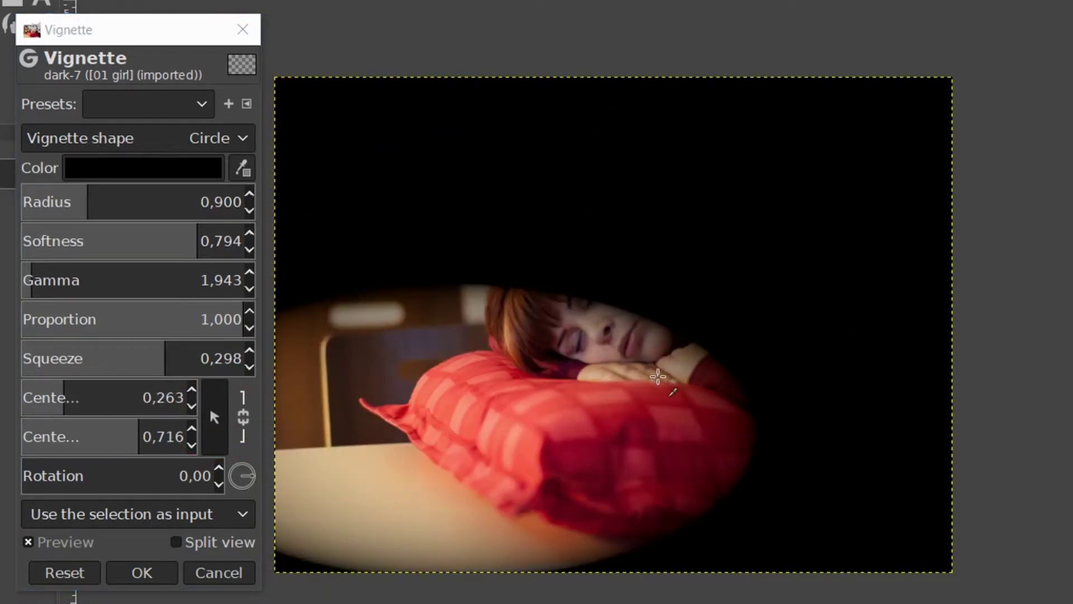
pyautogui.click(728, 397)
pyautogui.click(611, 313)
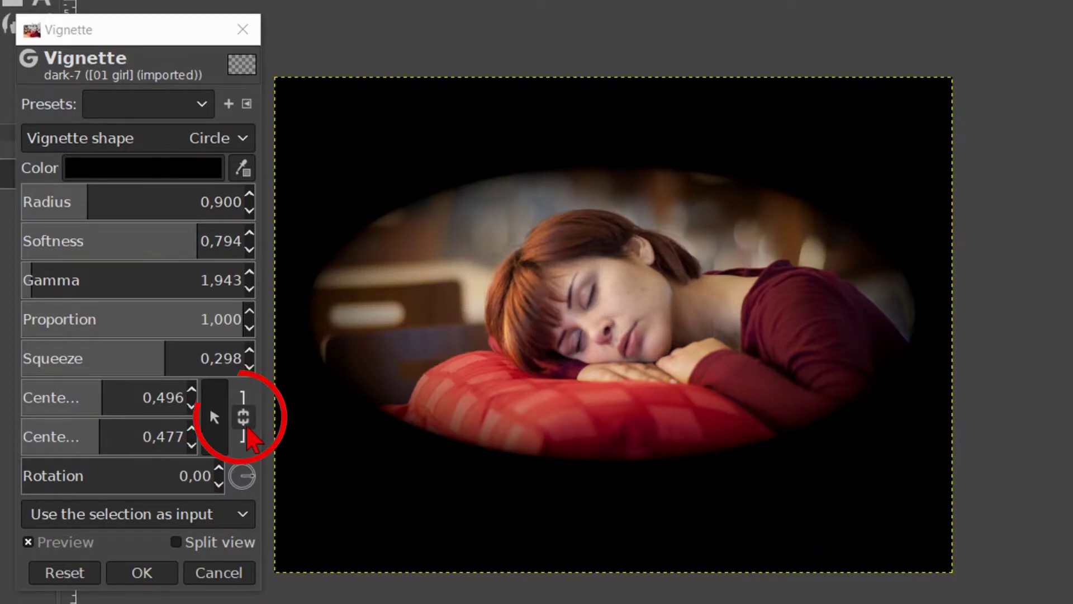
pyautogui.click(247, 428)
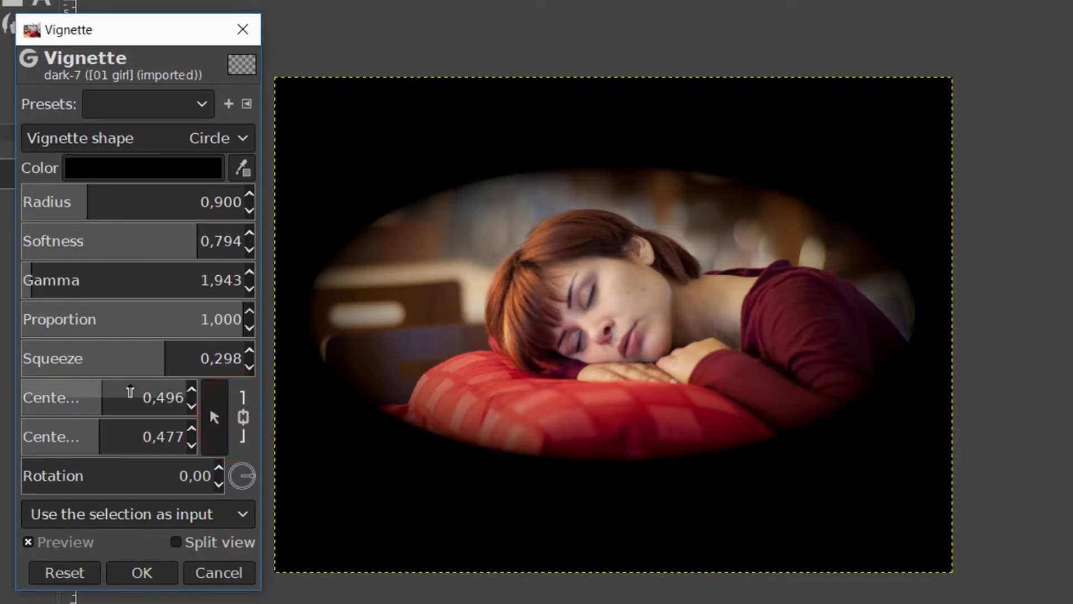
pyautogui.moveTo(132, 390); pyautogui.dragTo(102, 394)
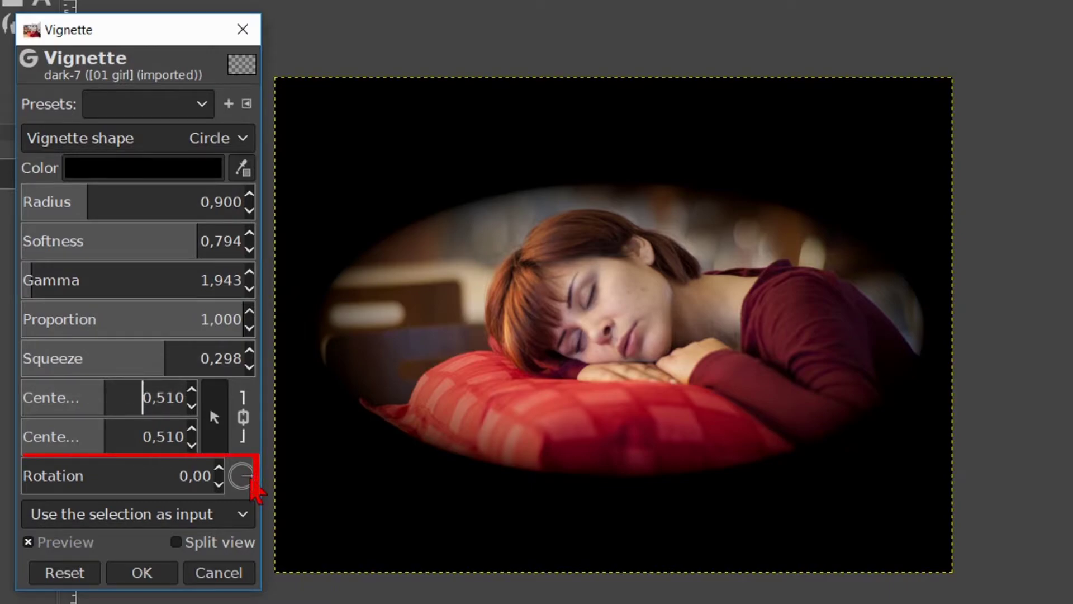
# - Rotate the vignette to 359,53 and toggle the preview off and on to compare
pyautogui.moveTo(254, 486)
pyautogui.mouseDown()
pyautogui.moveTo(247, 494)
pyautogui.moveTo(256, 489)
pyautogui.mouseUp()
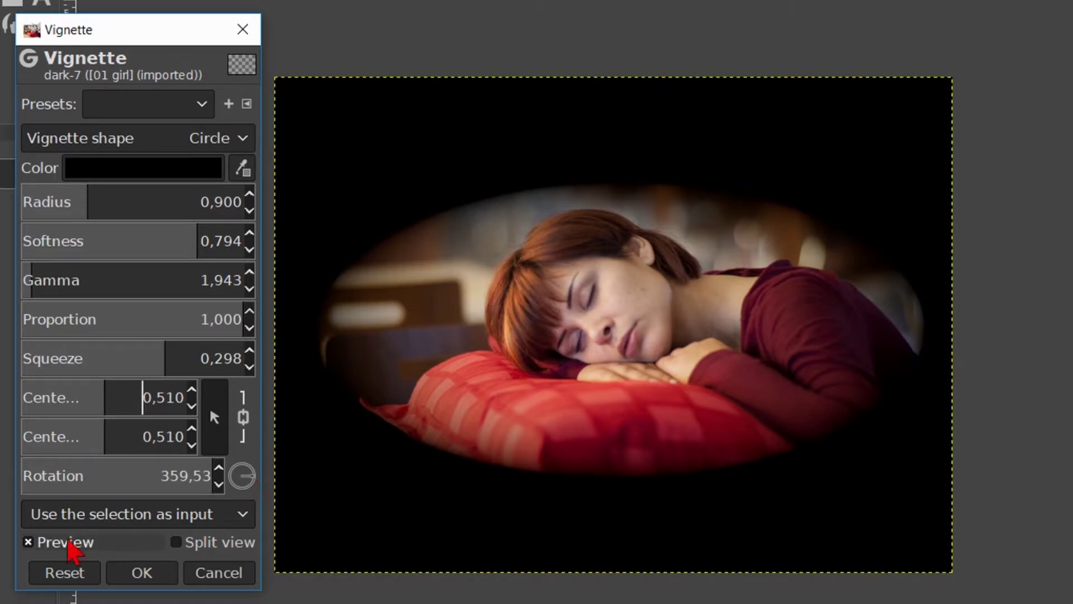
pyautogui.click(68, 541)
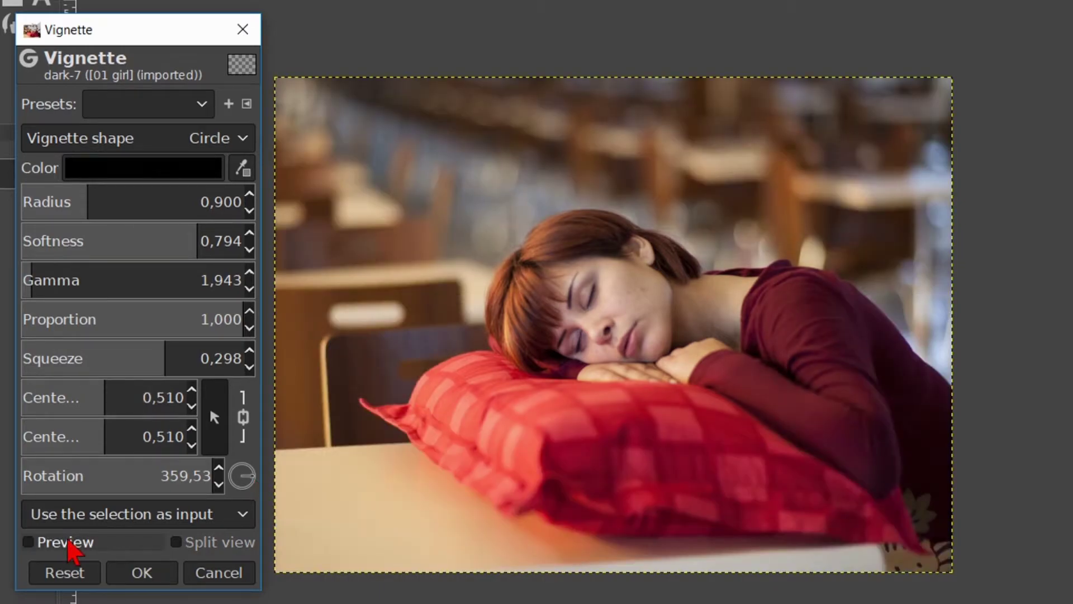
pyautogui.click(68, 540)
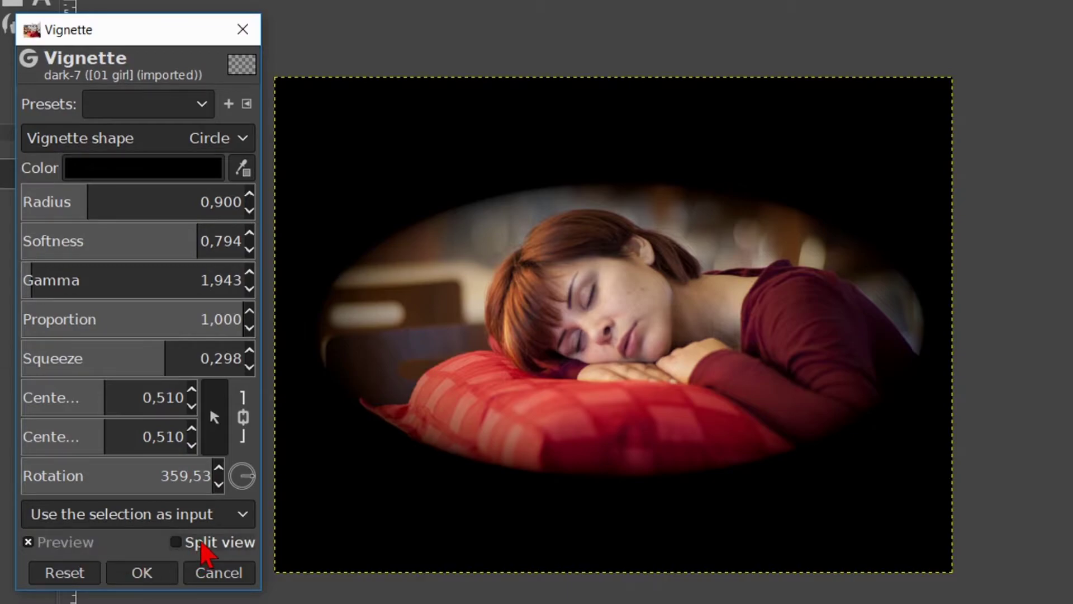
# - Show a vertical split comparison with the vignette on the left, repositioning the divider
pyautogui.click(203, 547)
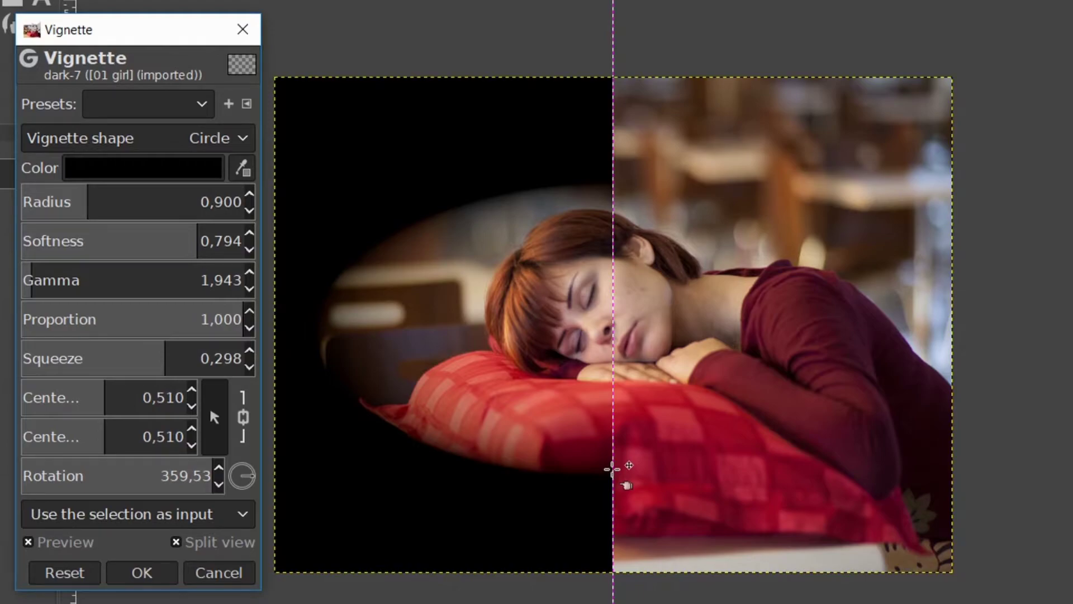
pyautogui.keyDown('ctrl'); pyautogui.click(612, 468); pyautogui.keyUp('ctrl')
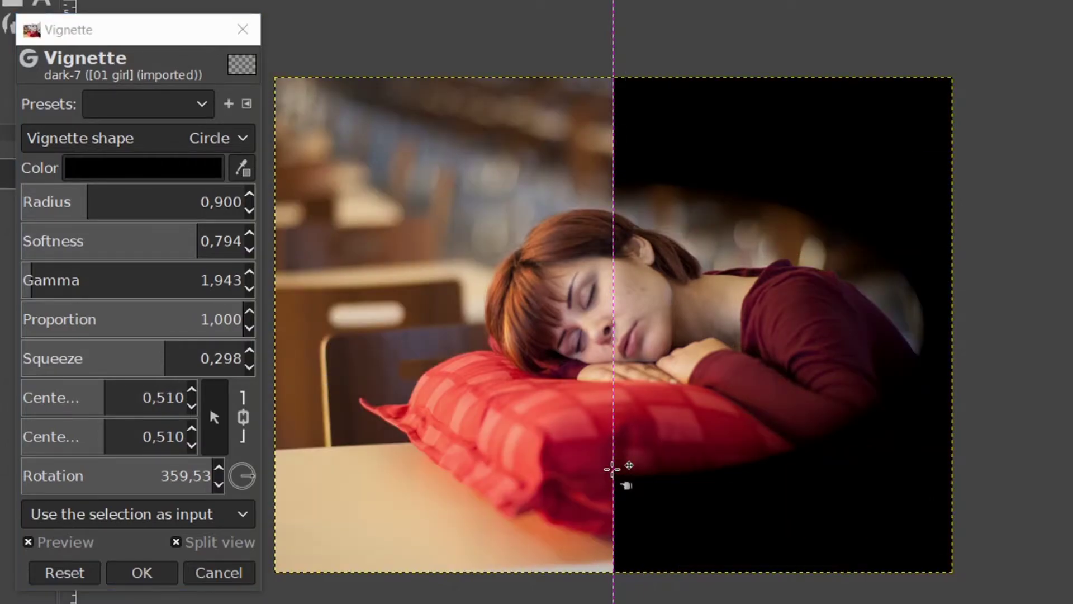
pyautogui.keyDown('ctrl'); pyautogui.click(612, 468); pyautogui.keyUp('ctrl')
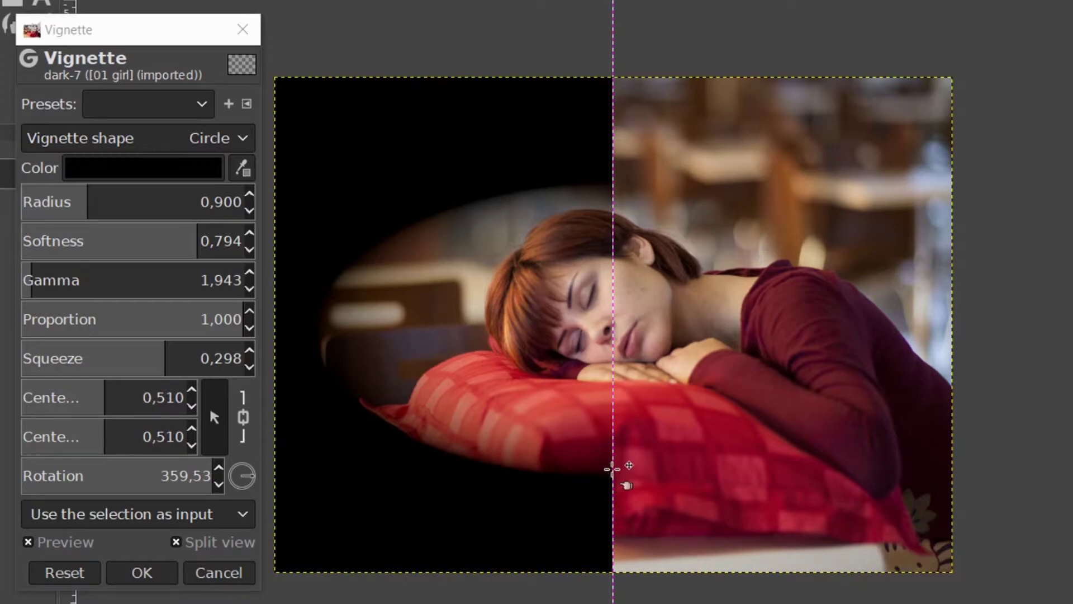
pyautogui.keyDown('shift'); pyautogui.click(612, 469); pyautogui.keyUp('shift')
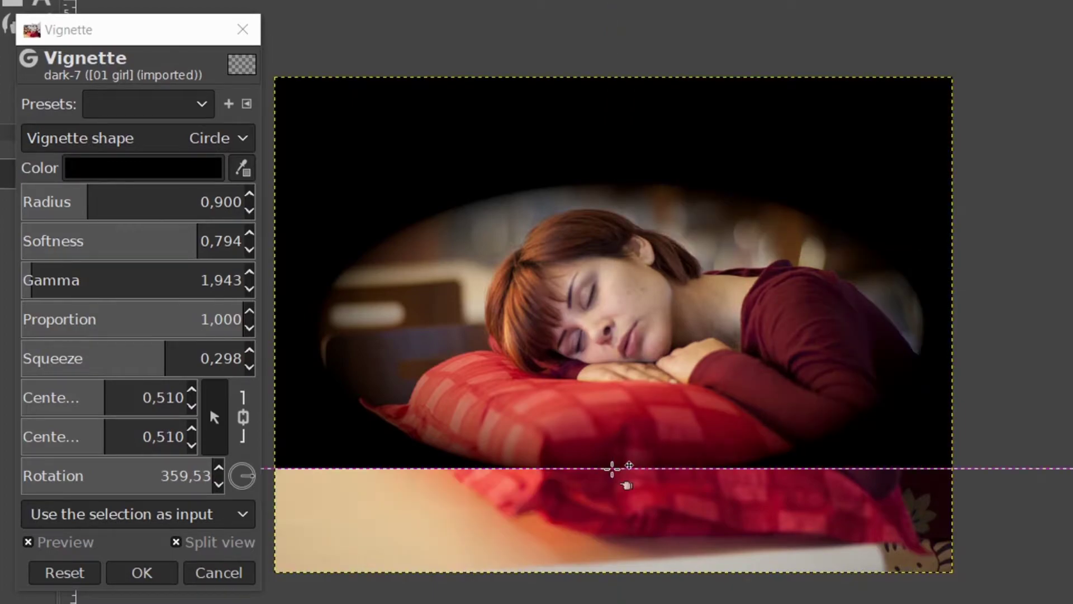
pyautogui.keyDown('shift'); pyautogui.click(612, 468); pyautogui.keyUp('shift')
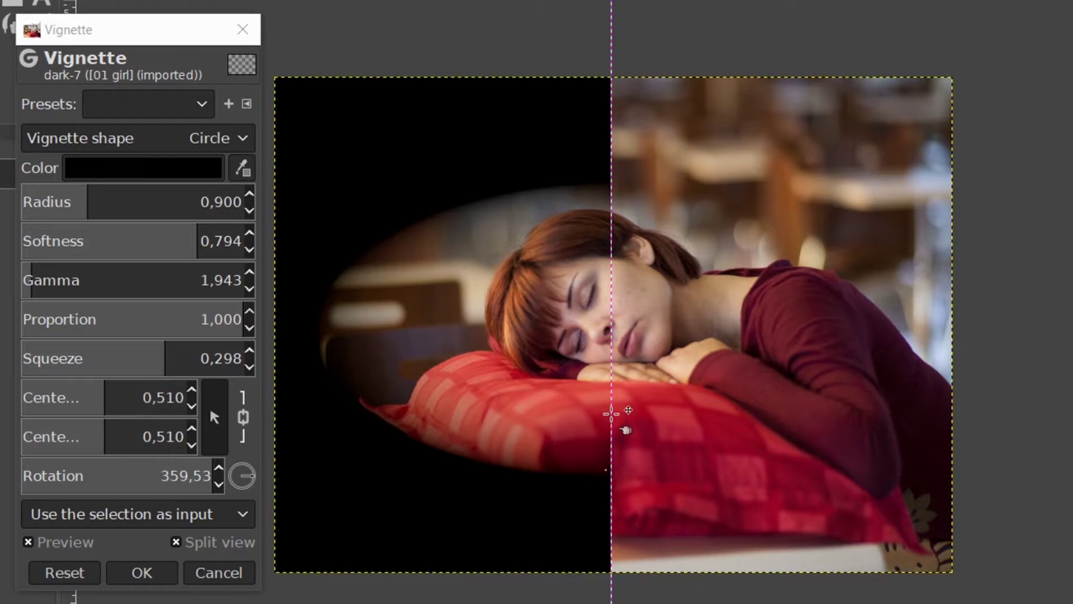
pyautogui.moveTo(611, 342); pyautogui.dragTo(628, 380)
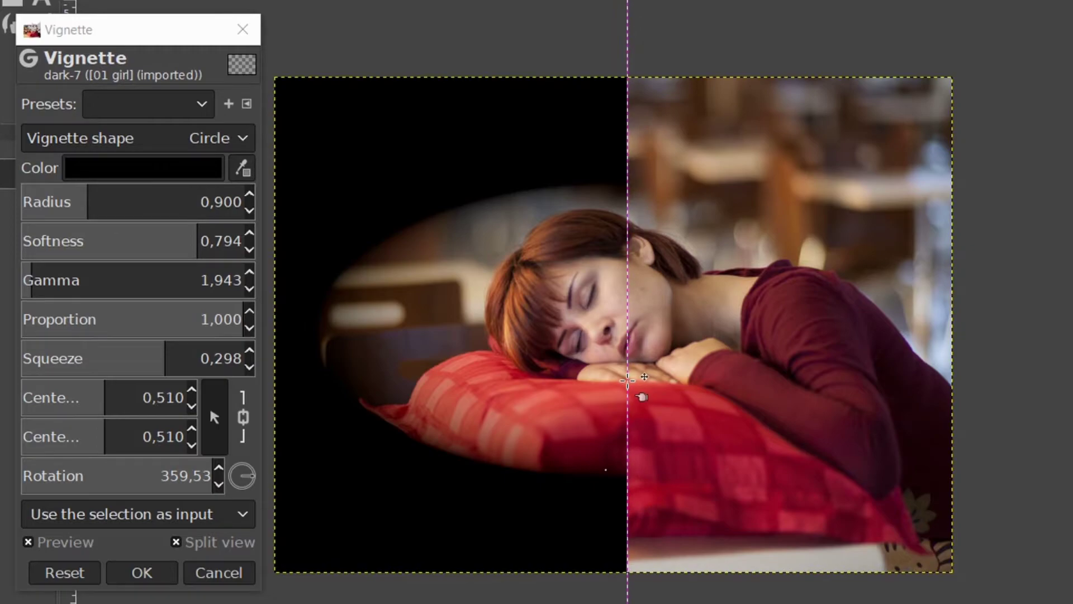
# - Turn off split view, cancel the vignette, and pick the Free Select tool
pyautogui.click(221, 545)
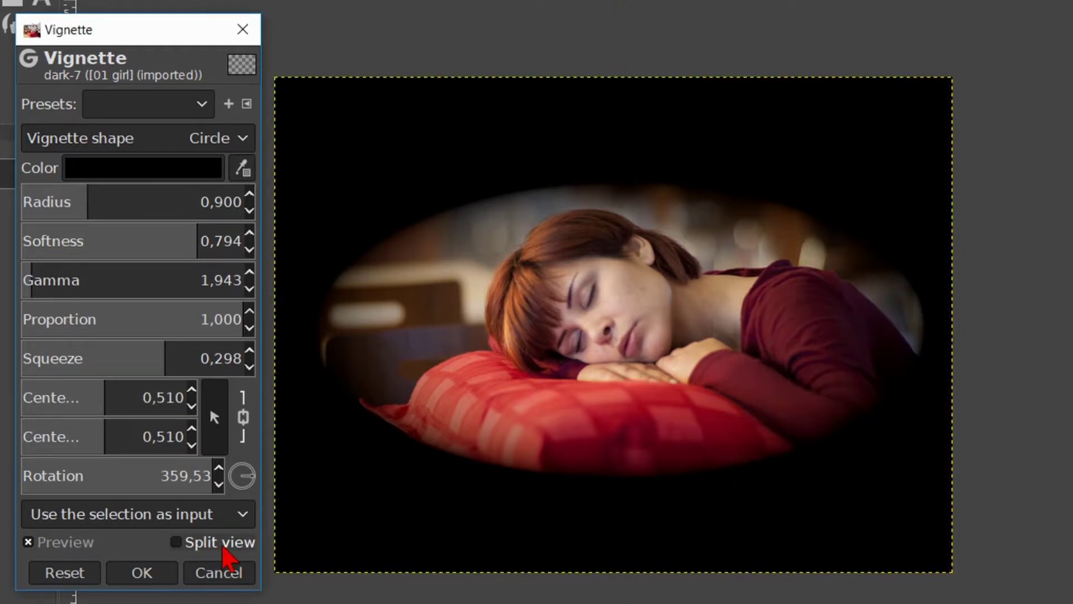
pyautogui.click(230, 575)
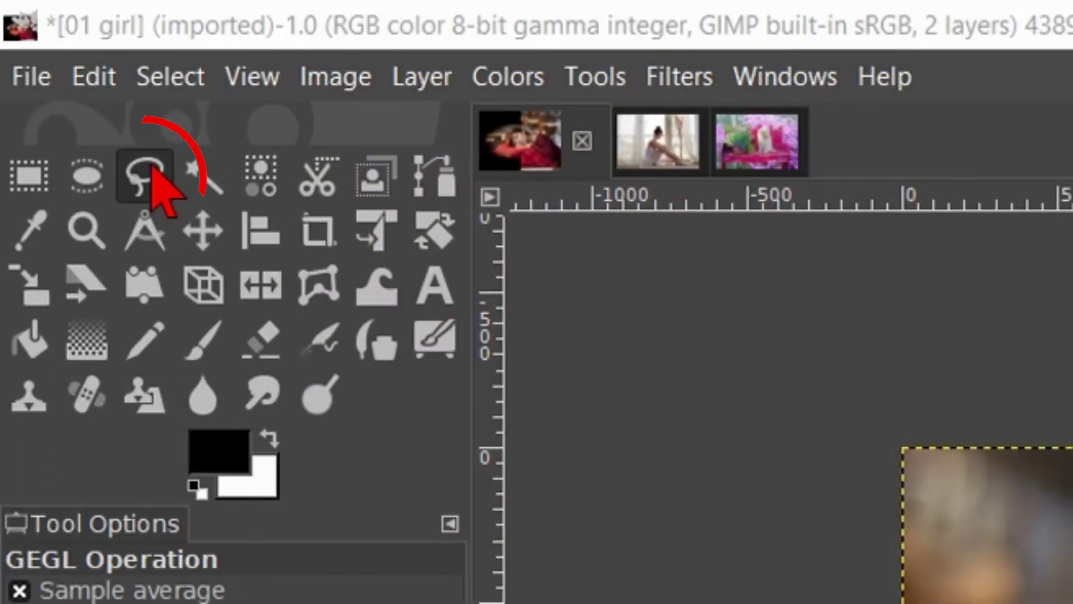
pyautogui.click(151, 170)
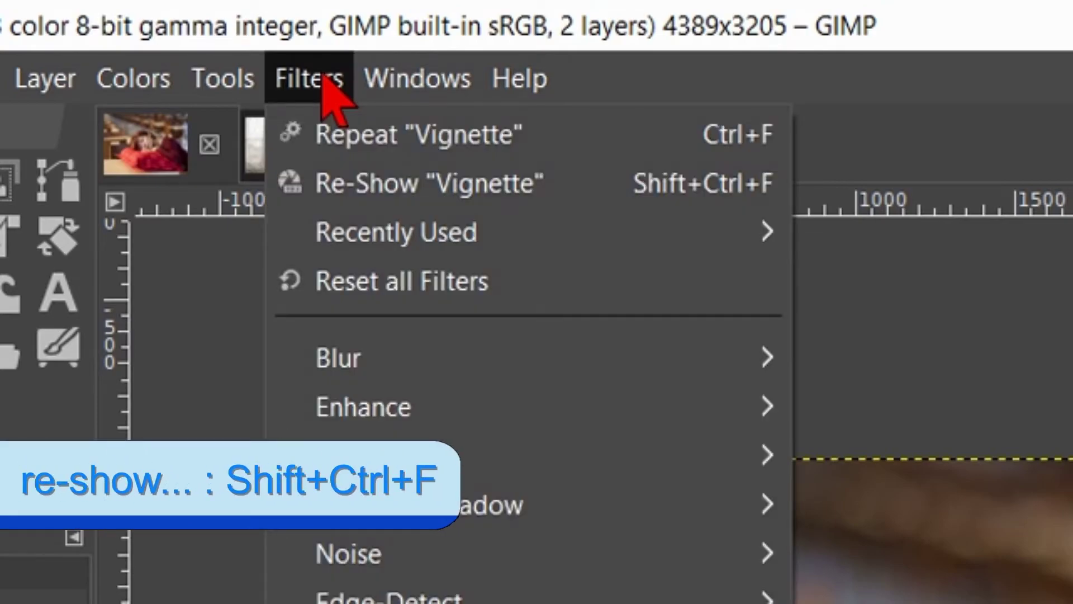
# - Re-show the Vignette filter and deselect everything so it darkens the whole photo
pyautogui.click(385, 187)
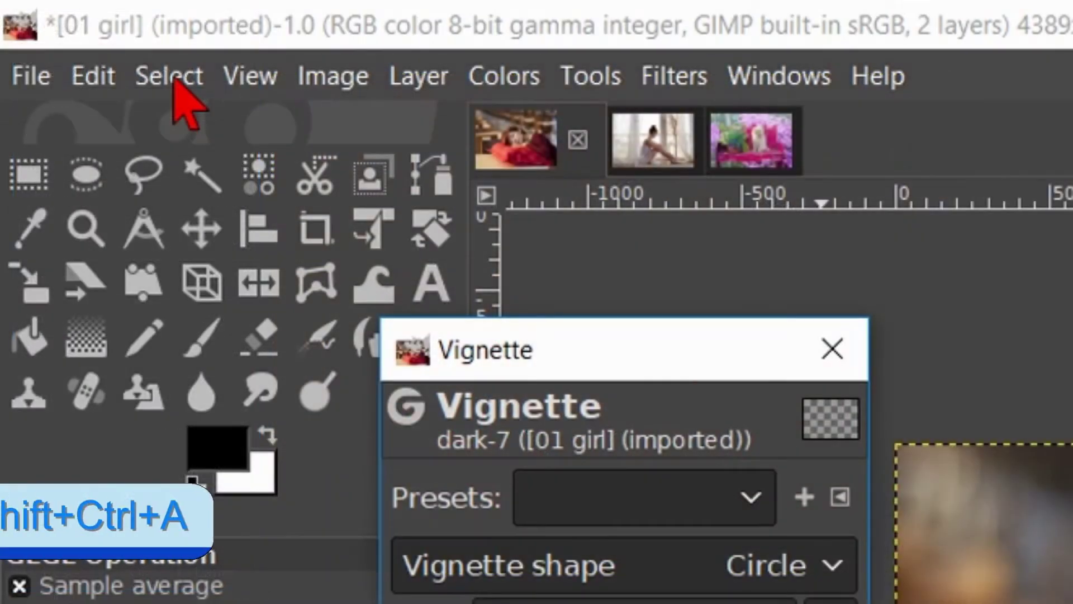
pyautogui.click(168, 77)
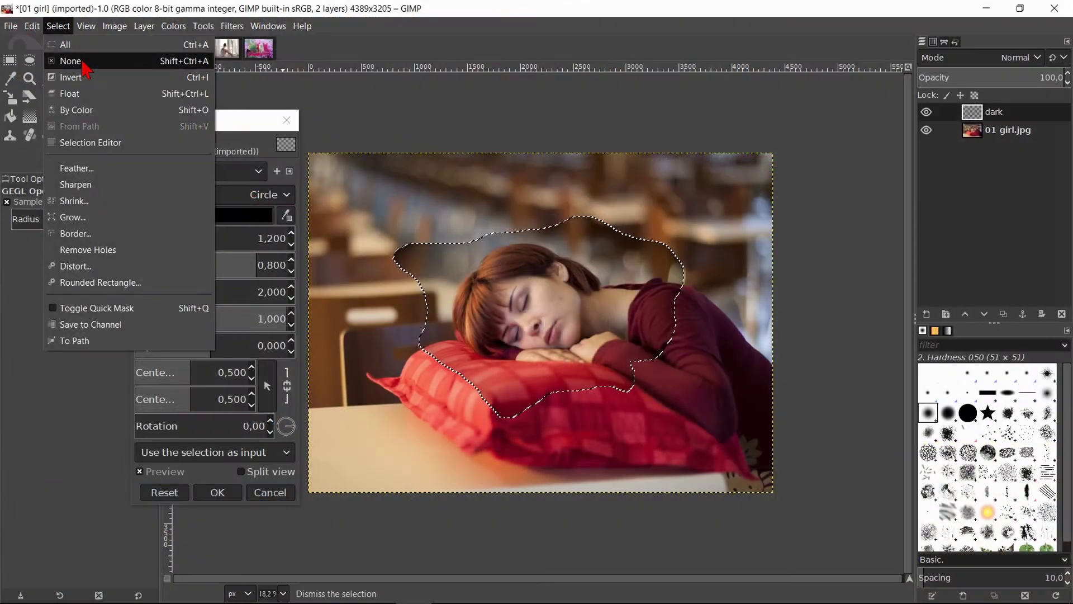
pyautogui.click(84, 64)
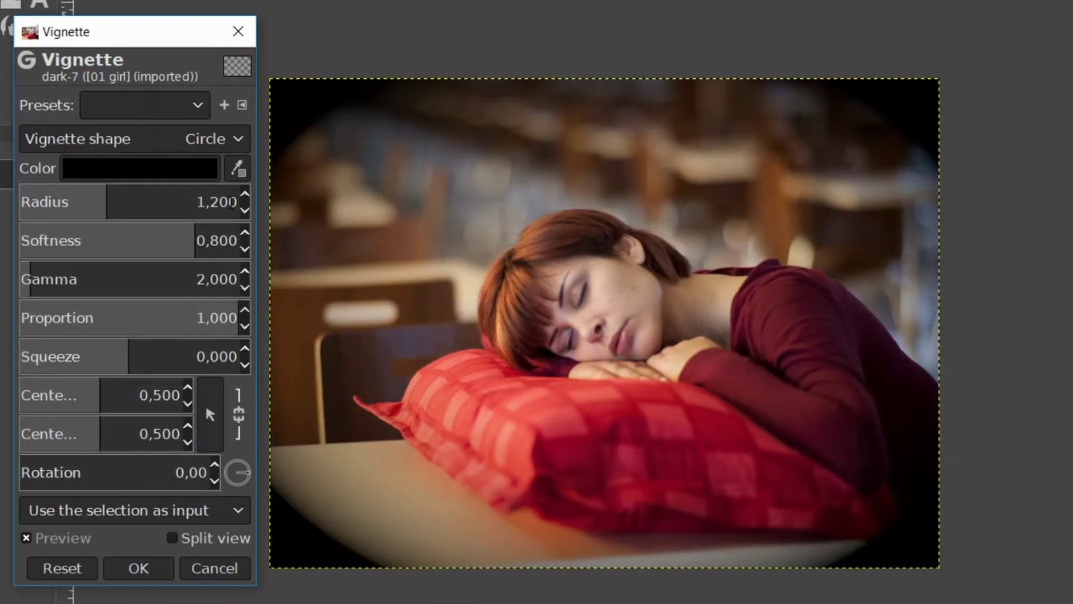
# - Set the vignette radius to 1,500 and softness to 1,000
pyautogui.doubleClick(281, 238)
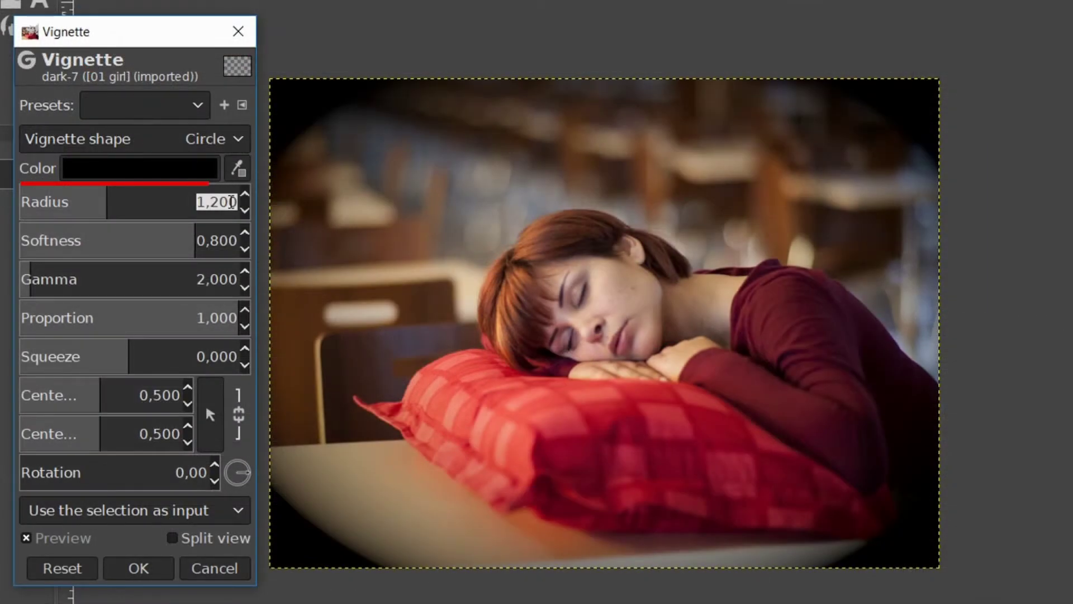
pyautogui.write('1')
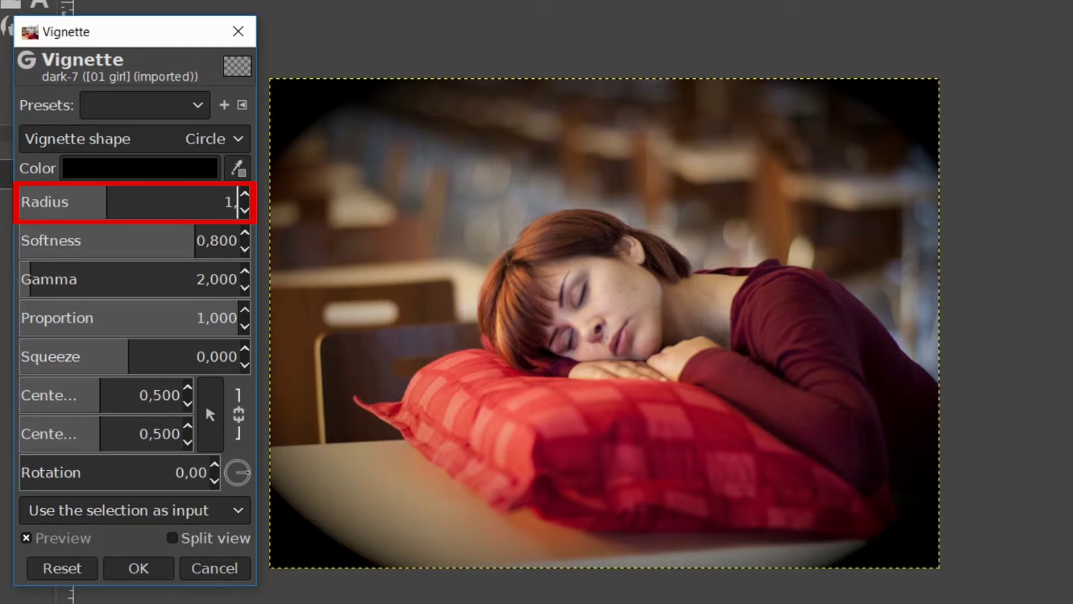
pyautogui.write(',5')
pyautogui.press('Return')
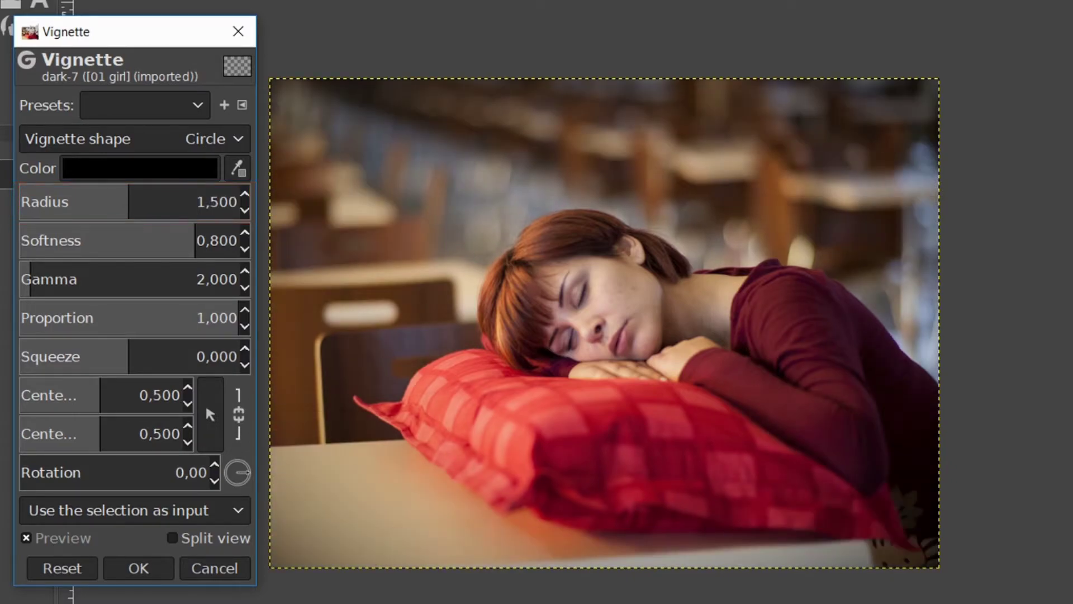
pyautogui.moveTo(192, 237); pyautogui.dragTo(248, 235)
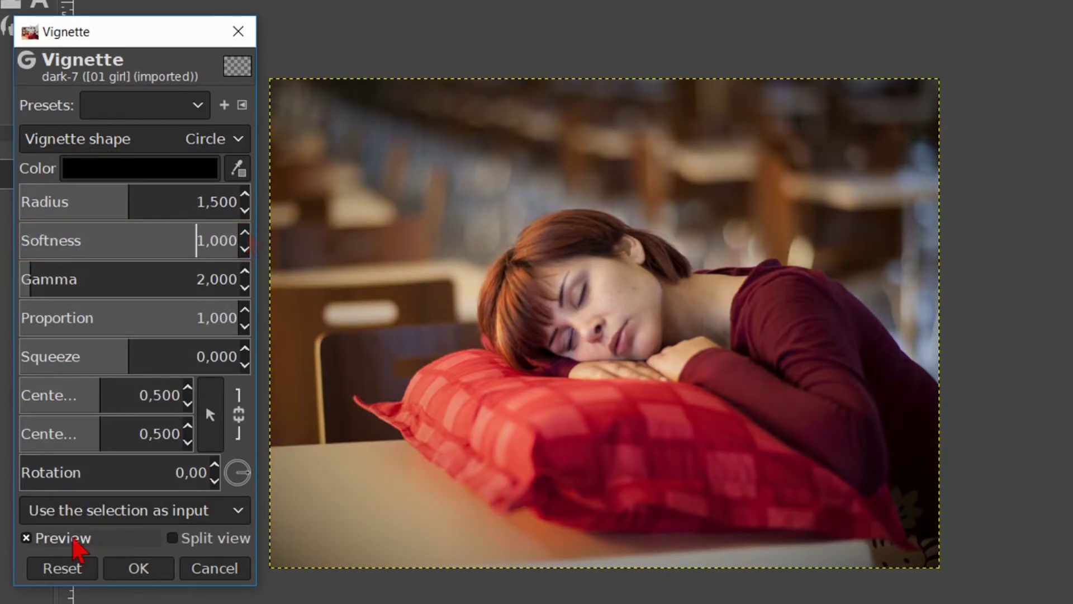
# - Apply the vignette to the dark layer, comparing the photo with and without it
pyautogui.click(73, 539)
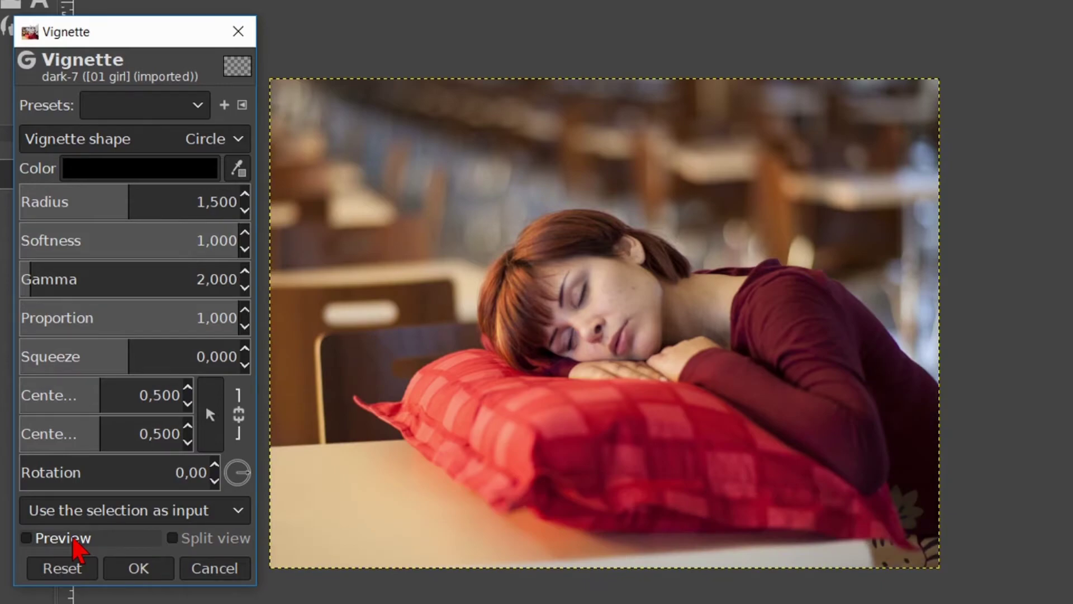
pyautogui.click(73, 540)
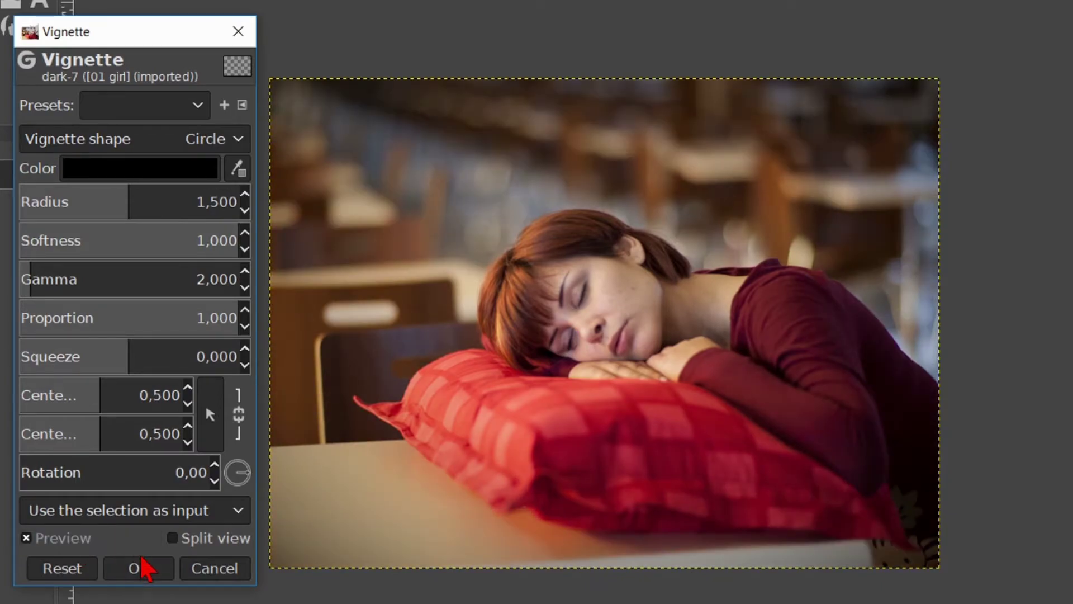
pyautogui.click(139, 568)
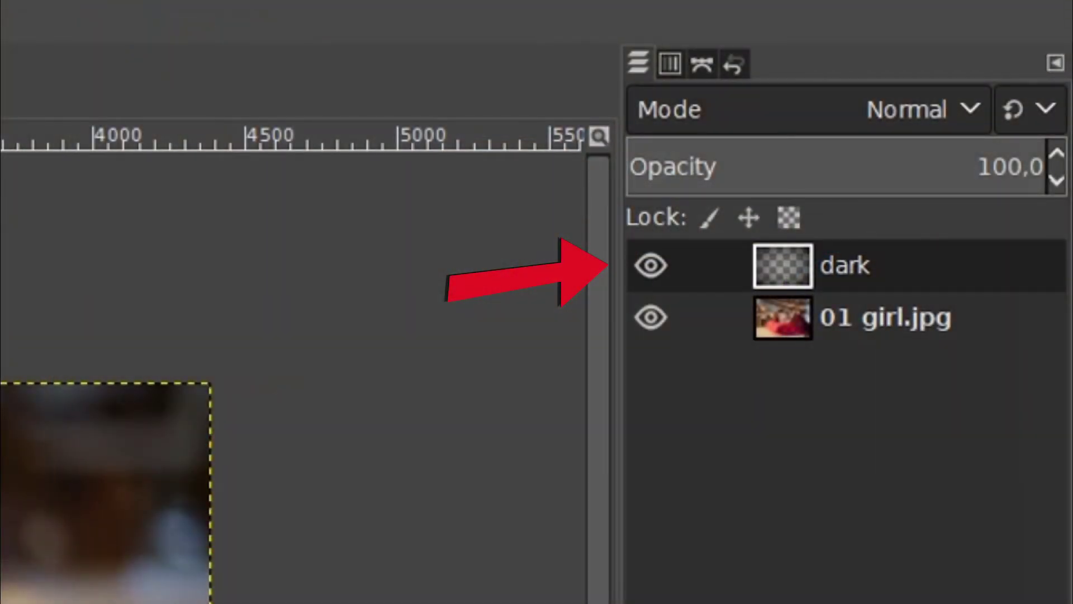
pyautogui.click(651, 265)
pyautogui.click(651, 266)
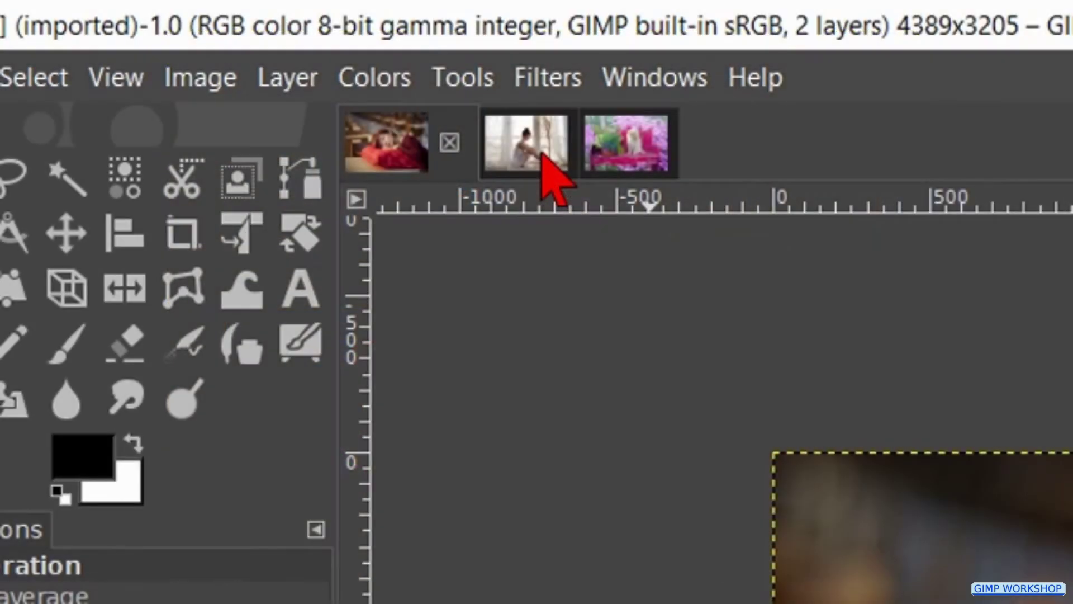
# - On the ballerina photo, create a new transparent layer named 'white'
pyautogui.click(541, 154)
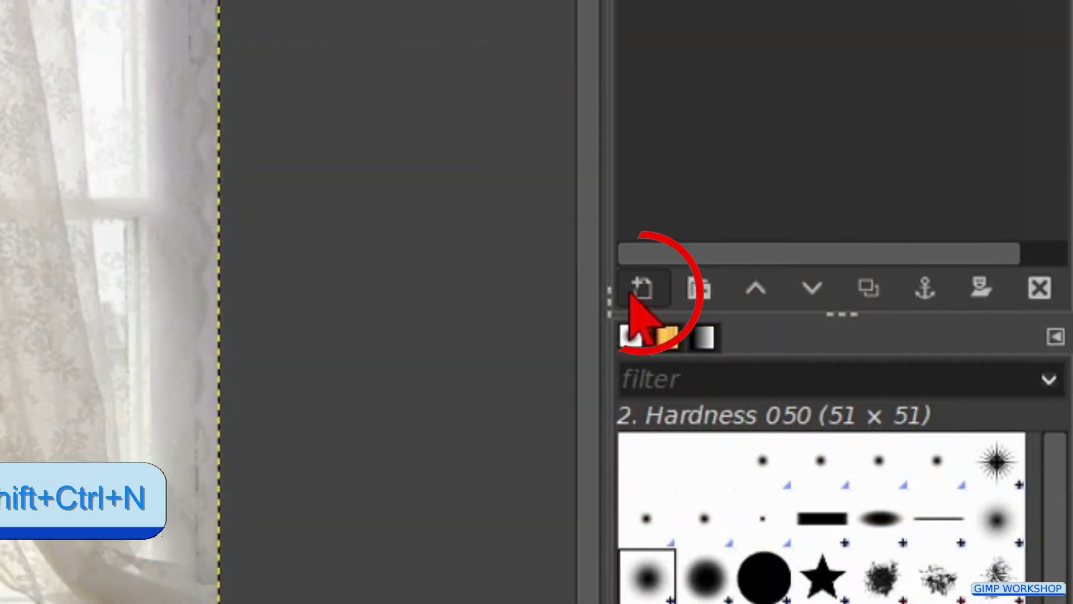
pyautogui.click(631, 294)
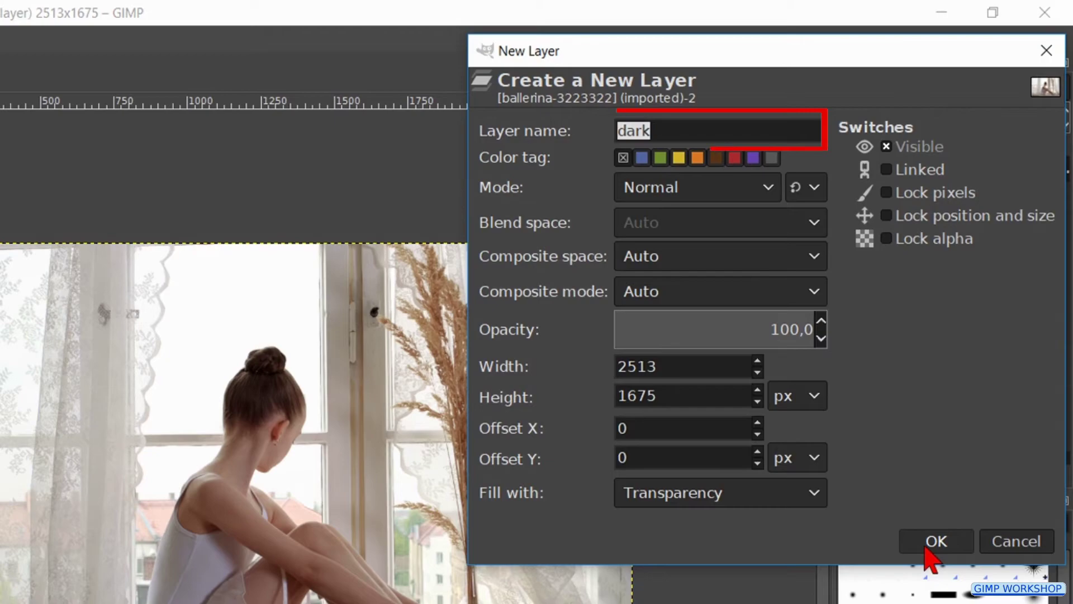
pyautogui.write('white')
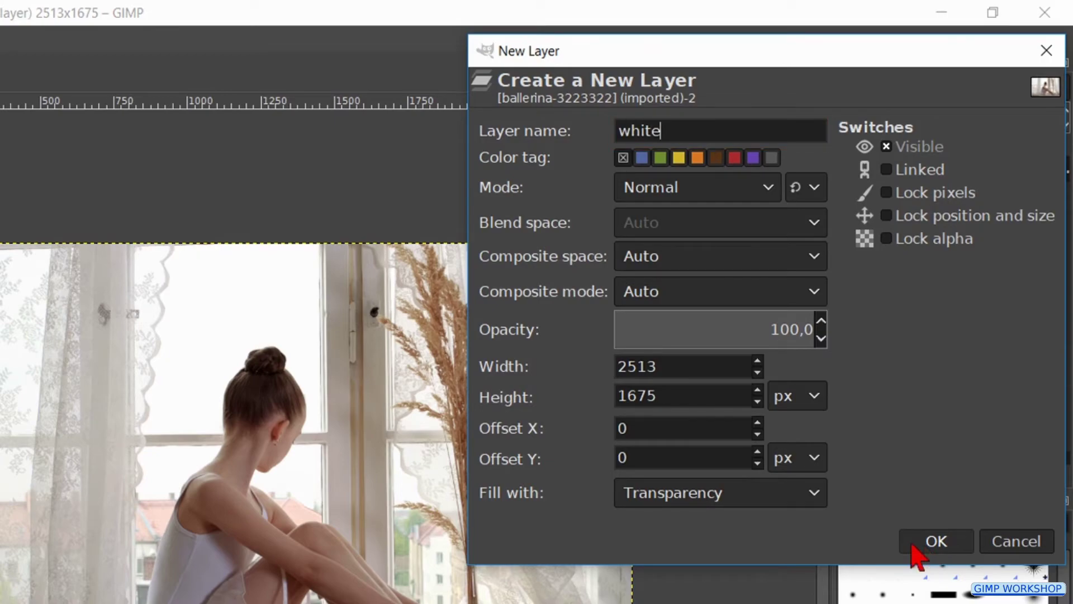
pyautogui.click(913, 545)
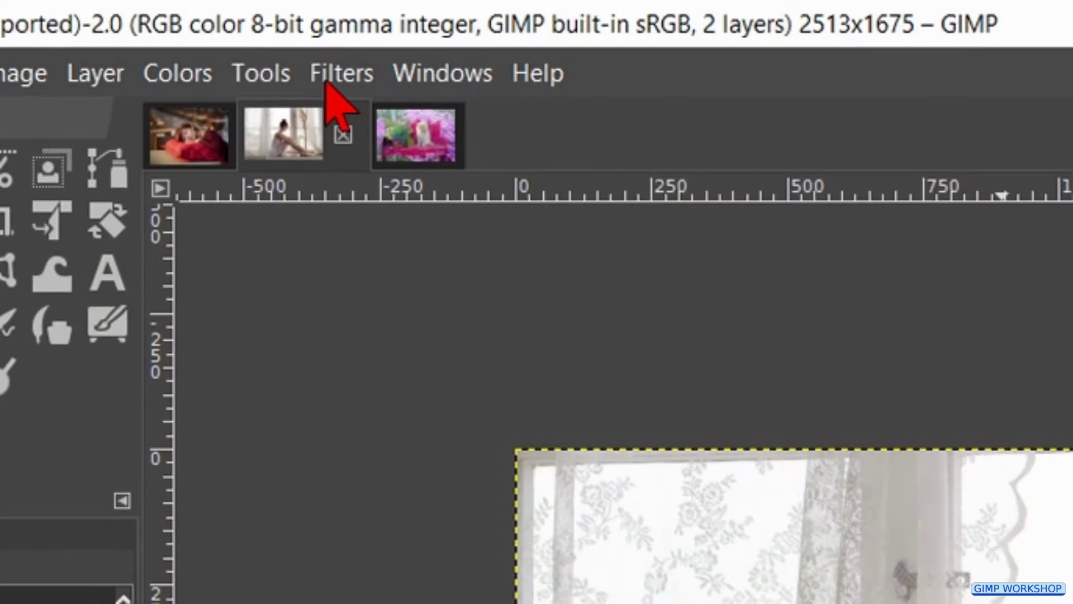
# - Re-show the Vignette filter and set its colour to white (ffffff)
pyautogui.click(327, 87)
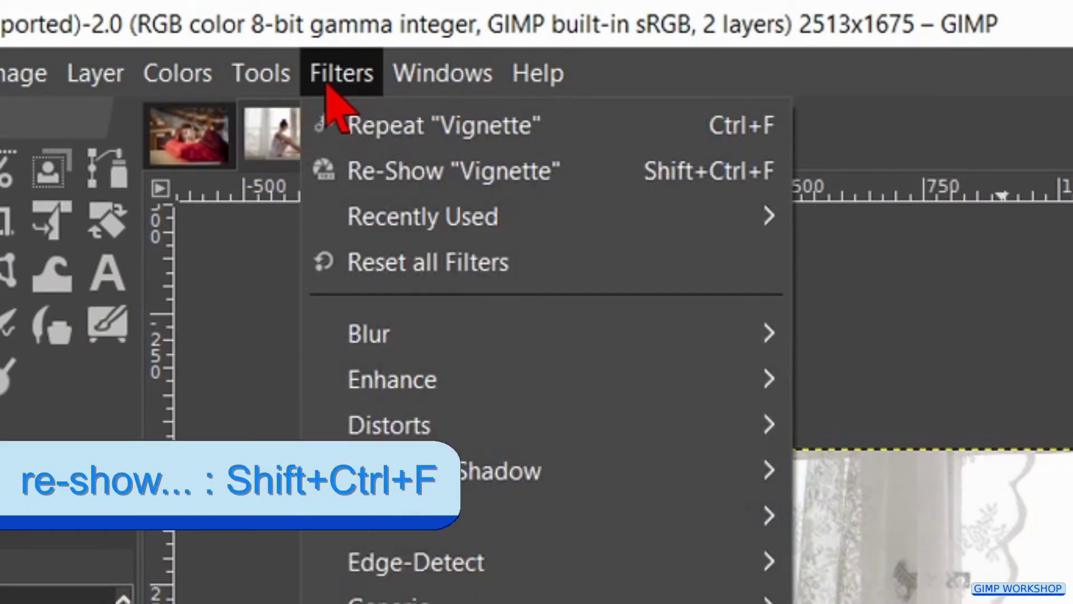
pyautogui.click(371, 180)
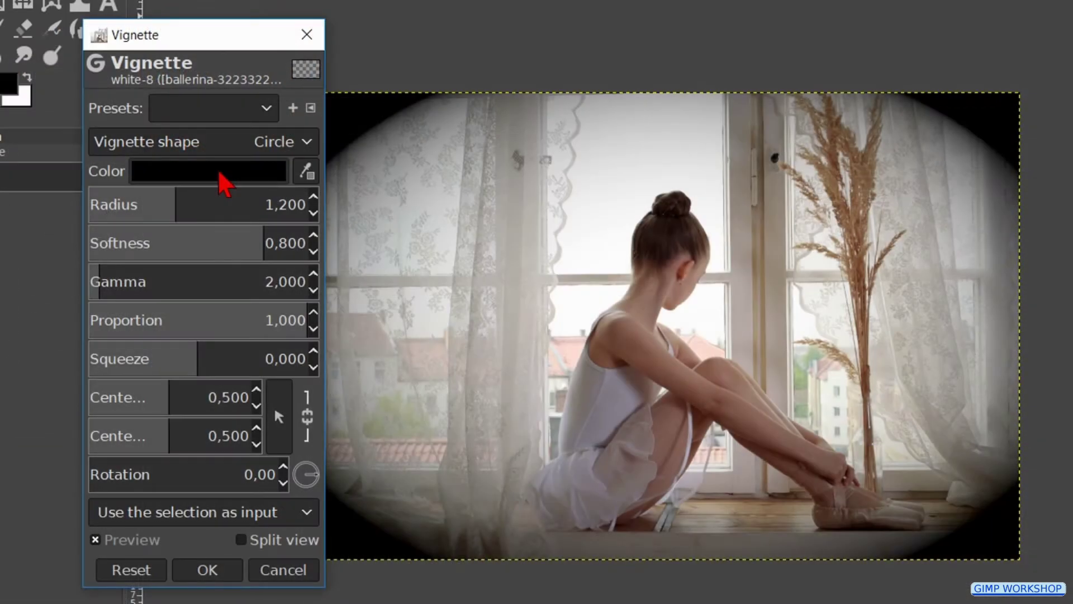
pyautogui.click(219, 173)
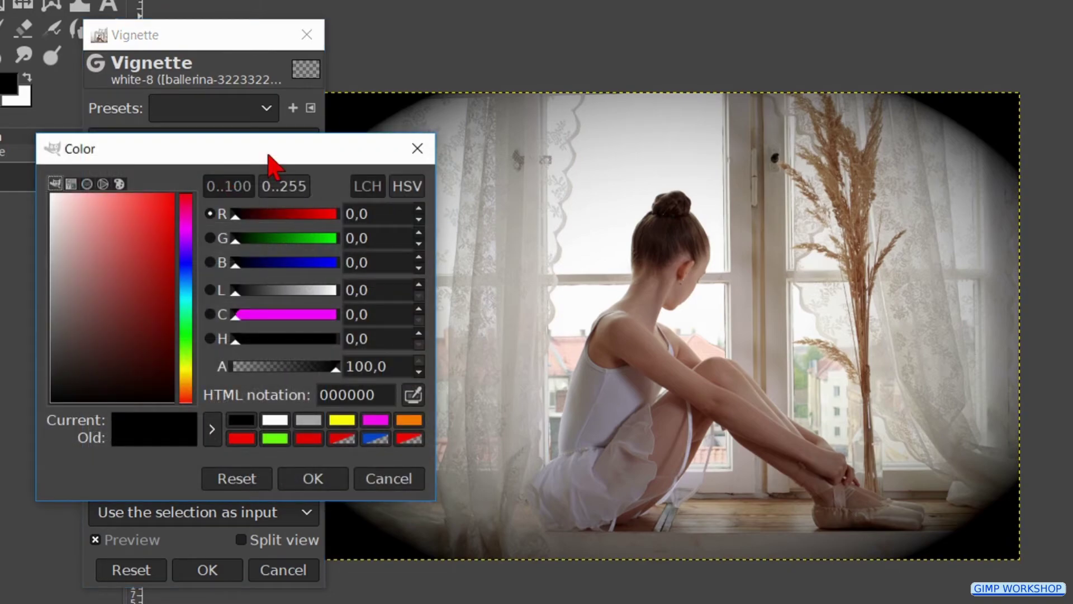
pyautogui.click(123, 297)
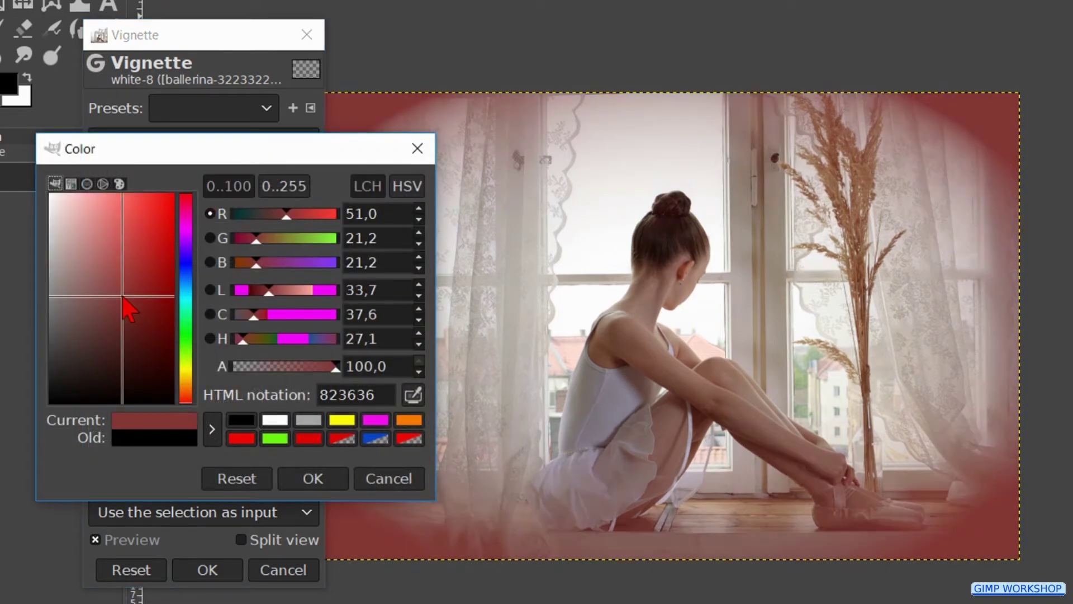
pyautogui.moveTo(123, 297); pyautogui.dragTo(27, 181)
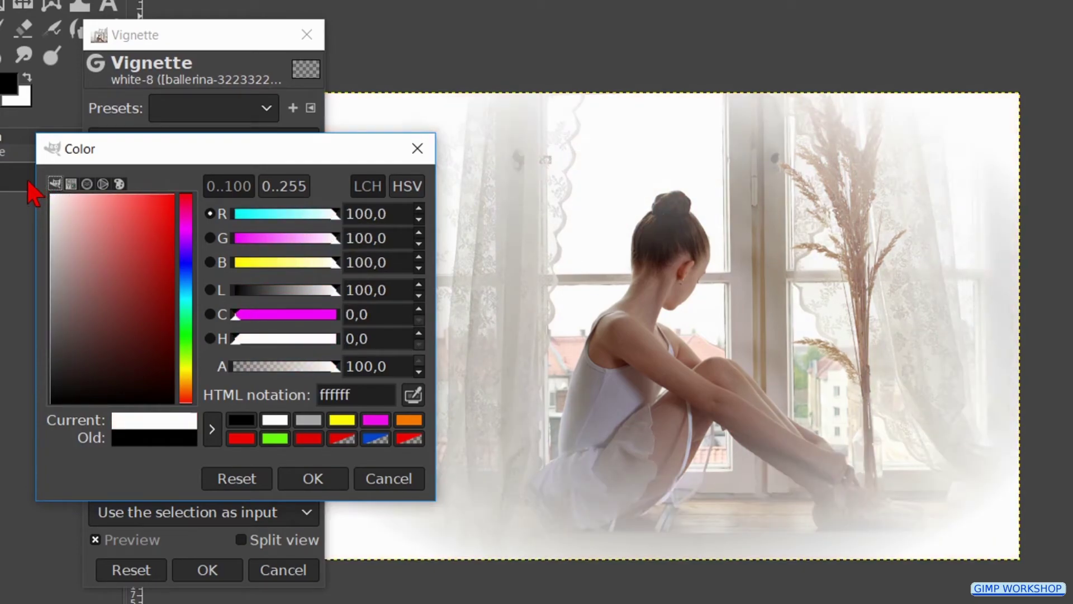
pyautogui.click(312, 478)
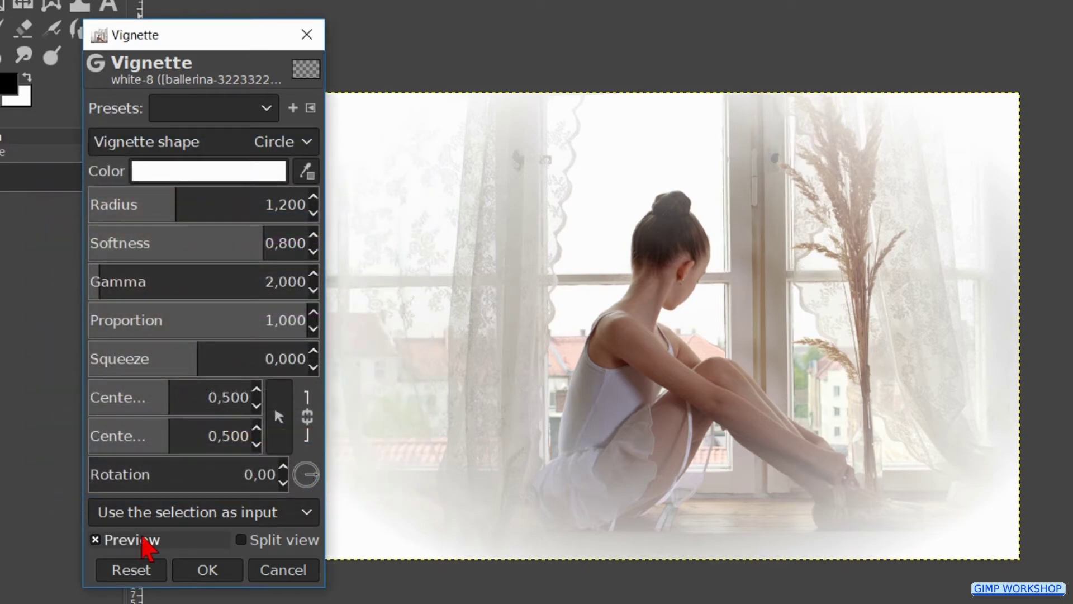
# - Compare the preview on and off, then apply the white vignette to the layer
pyautogui.click(143, 538)
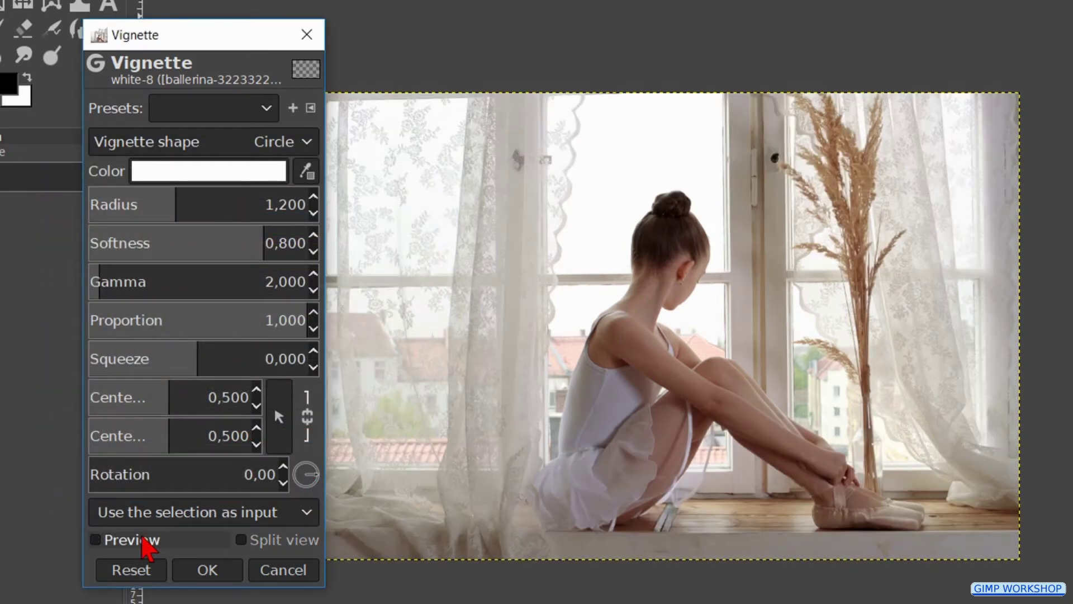
pyautogui.click(143, 540)
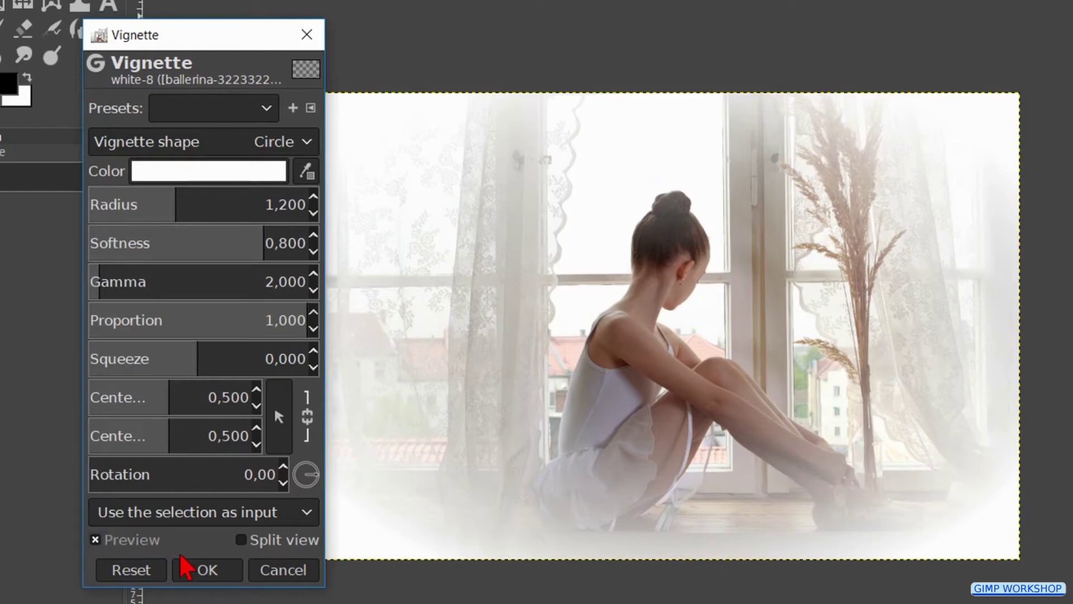
pyautogui.click(199, 568)
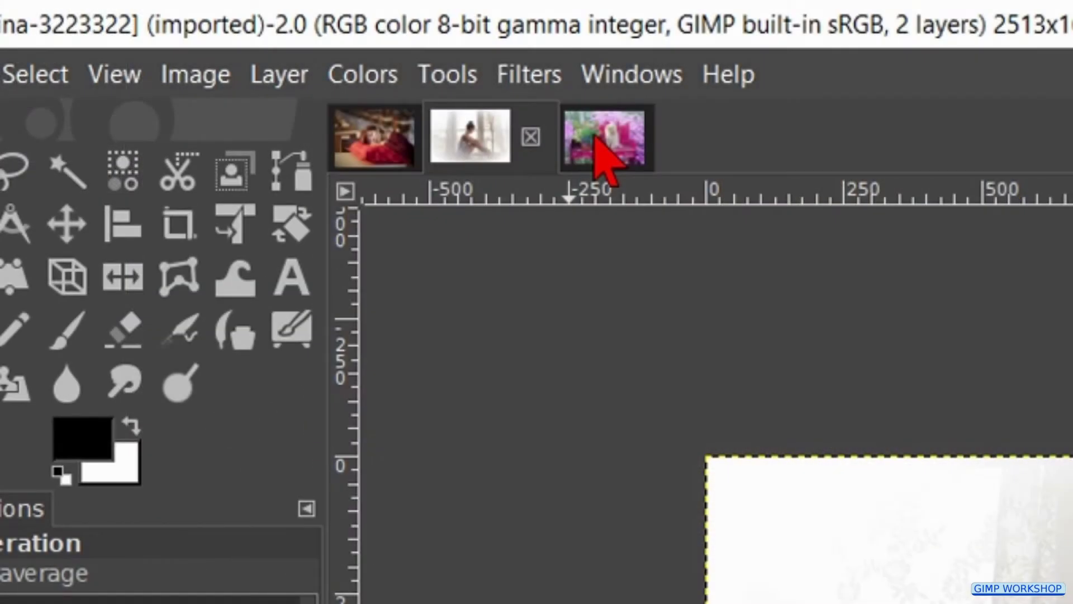
# - On the dog photo, create a new transparent layer named 'color'
pyautogui.click(604, 139)
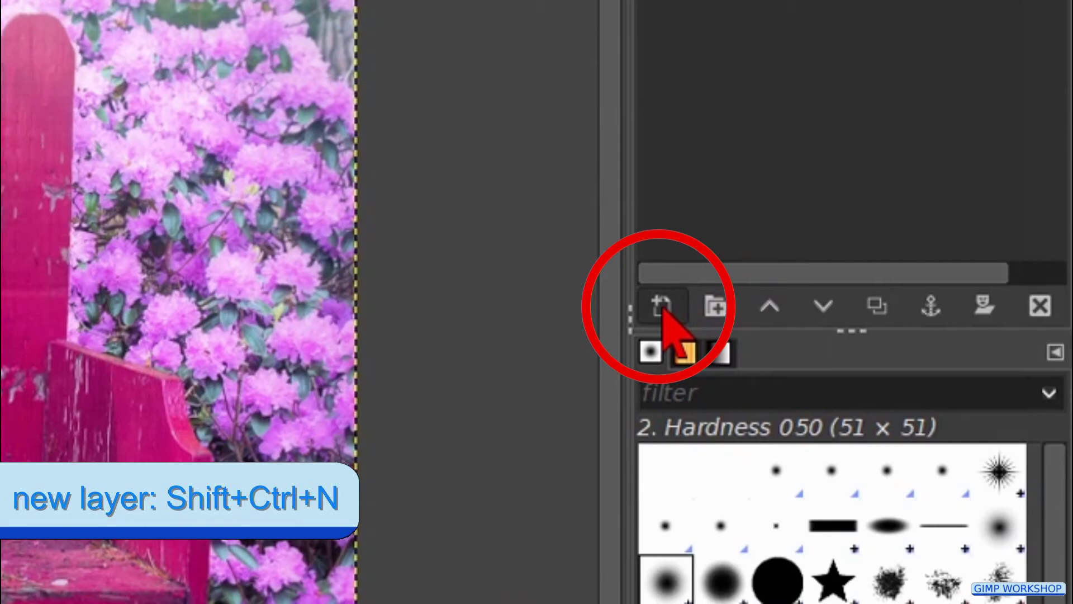
pyautogui.click(661, 306)
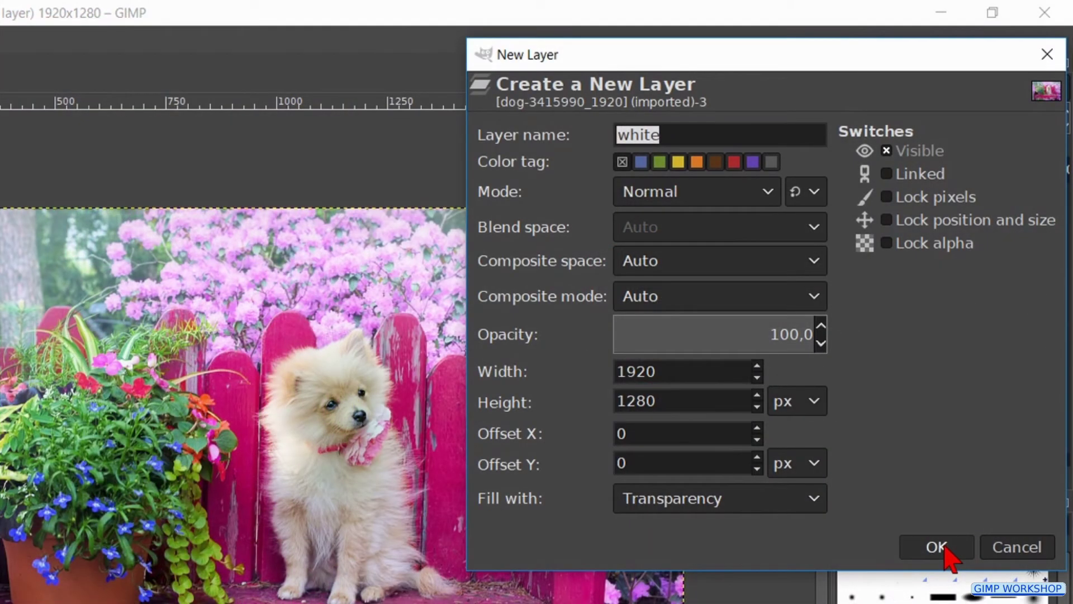
pyautogui.write('color')
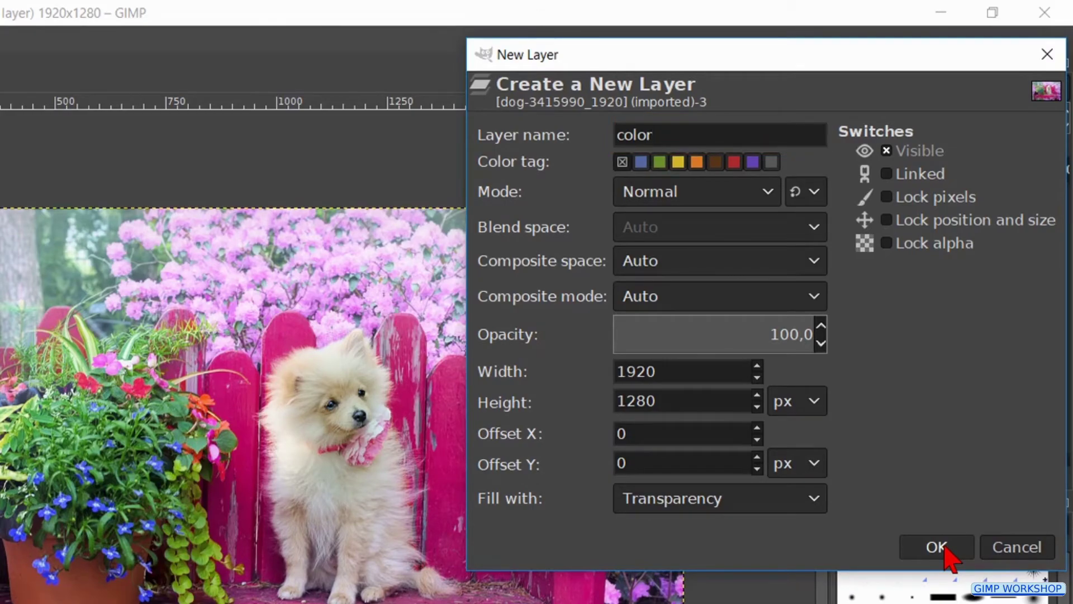
pyautogui.click(944, 549)
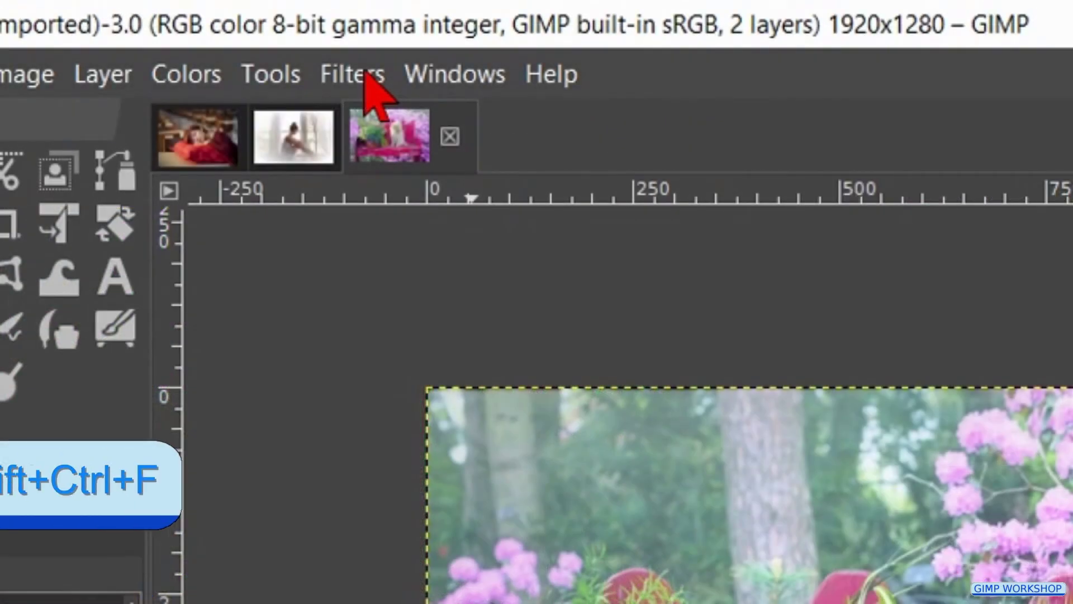
# - Re-show the Vignette filter and sample a pink (eea5fd) from the photo as its colour
pyautogui.click(360, 73)
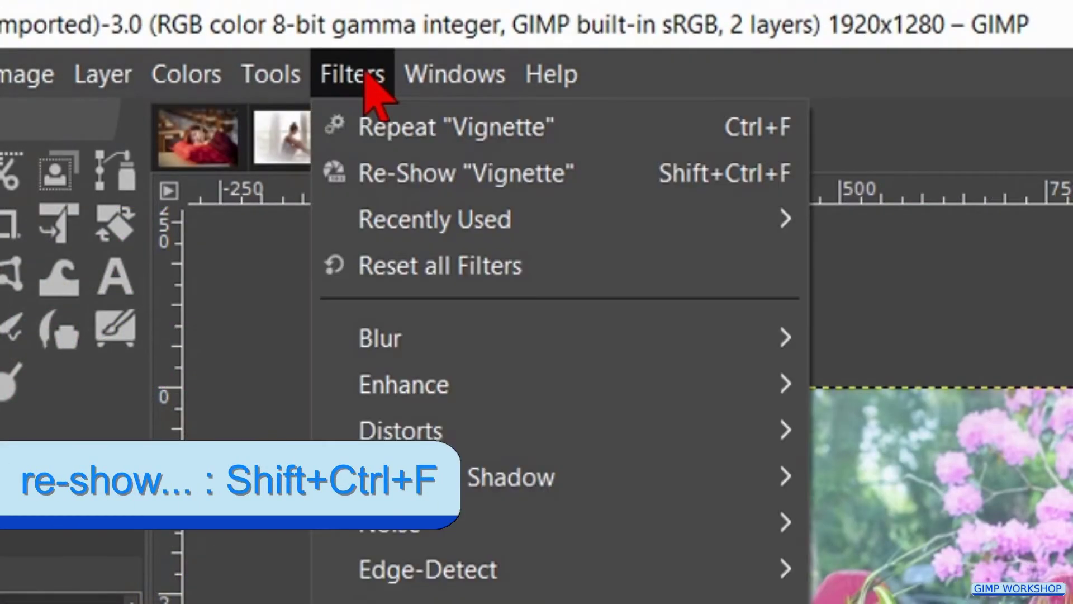
pyautogui.click(418, 177)
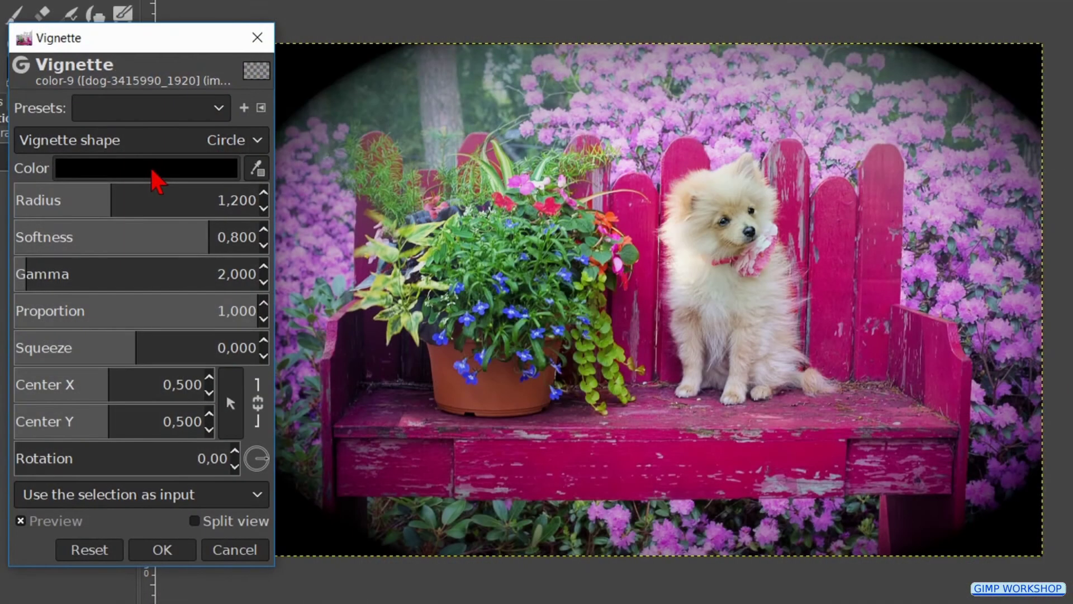
pyautogui.click(152, 171)
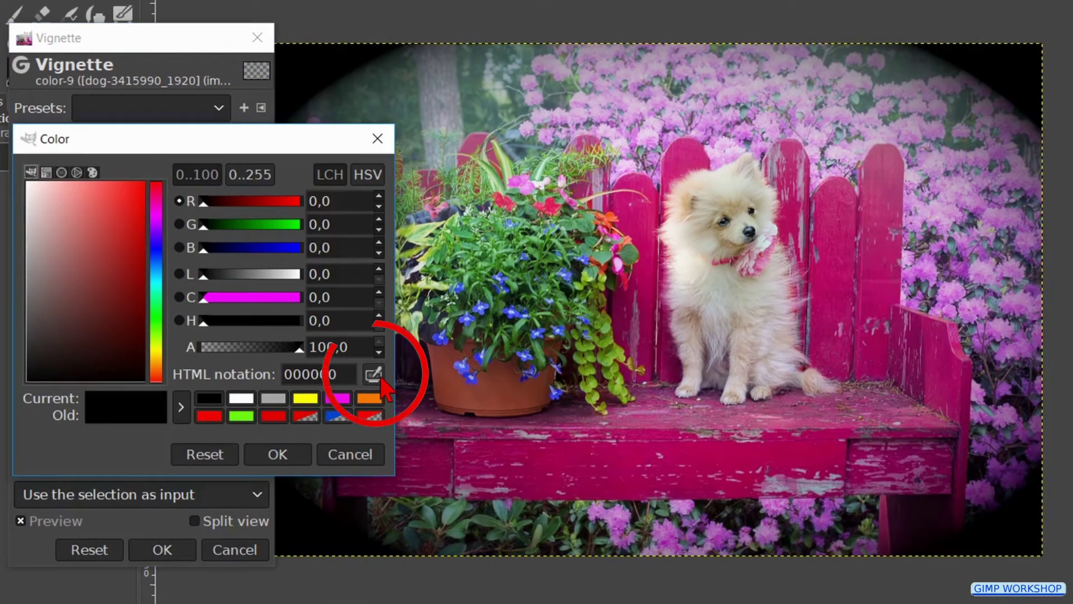
pyautogui.click(381, 378)
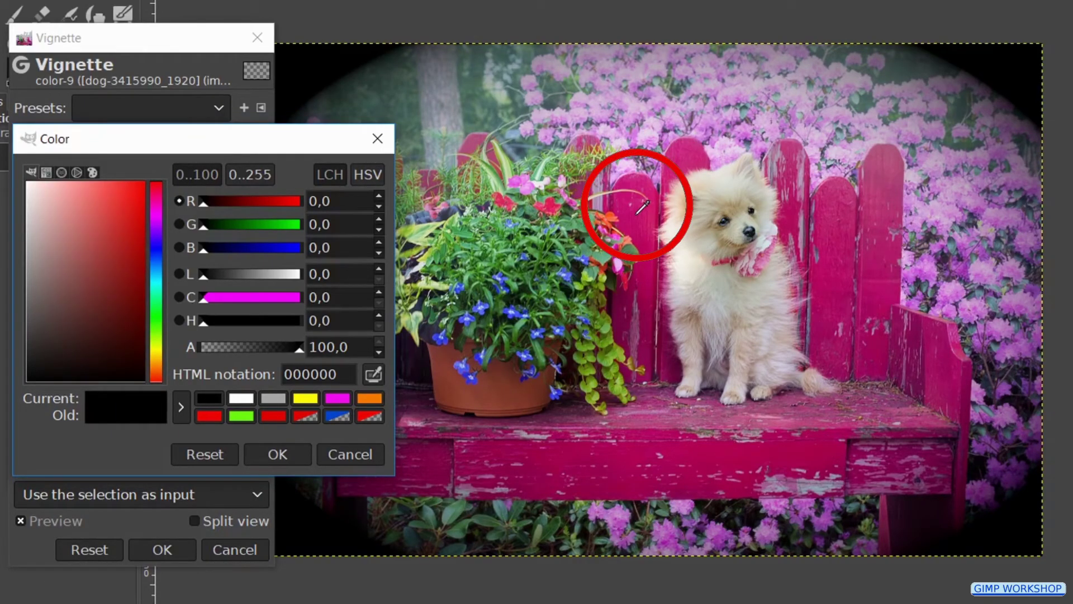
pyautogui.moveTo(637, 213)
pyautogui.mouseDown()
pyautogui.moveTo(673, 234)
pyautogui.moveTo(597, 238)
pyautogui.moveTo(568, 205)
pyautogui.moveTo(562, 180)
pyautogui.moveTo(598, 119)
pyautogui.mouseUp()
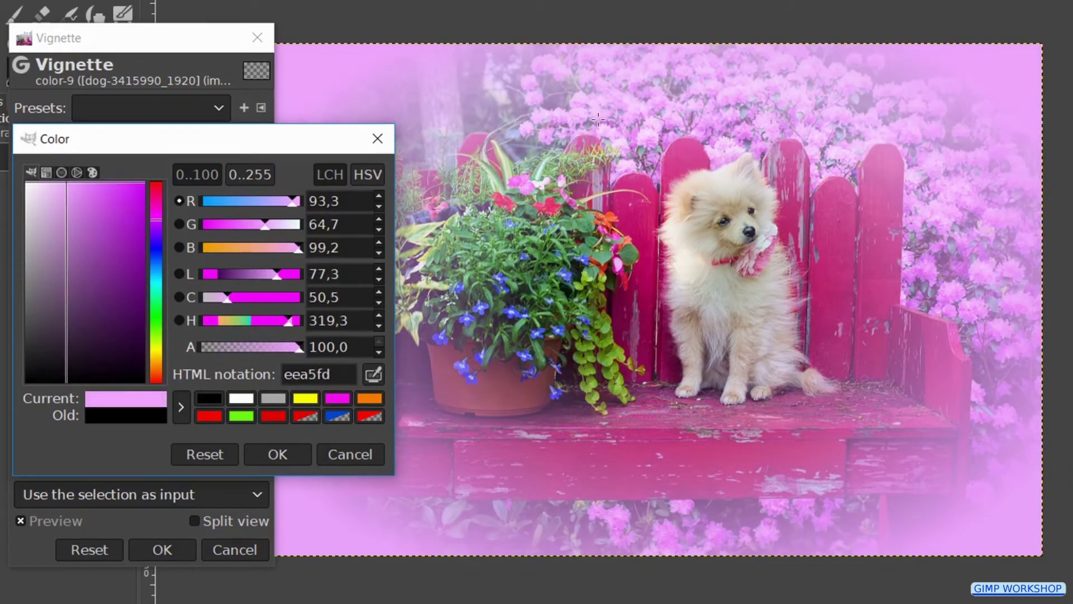
pyautogui.click(300, 451)
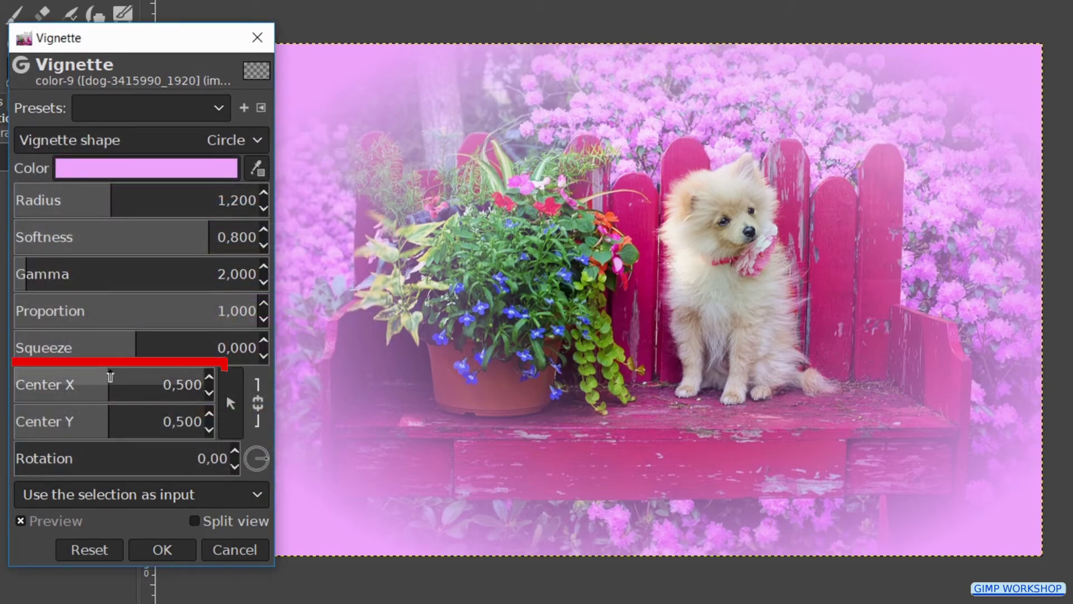
# - Shift the vignette Center X to 0,608, compare the preview, and apply it
pyautogui.click(110, 375)
pyautogui.moveTo(110, 376); pyautogui.dragTo(128, 375)
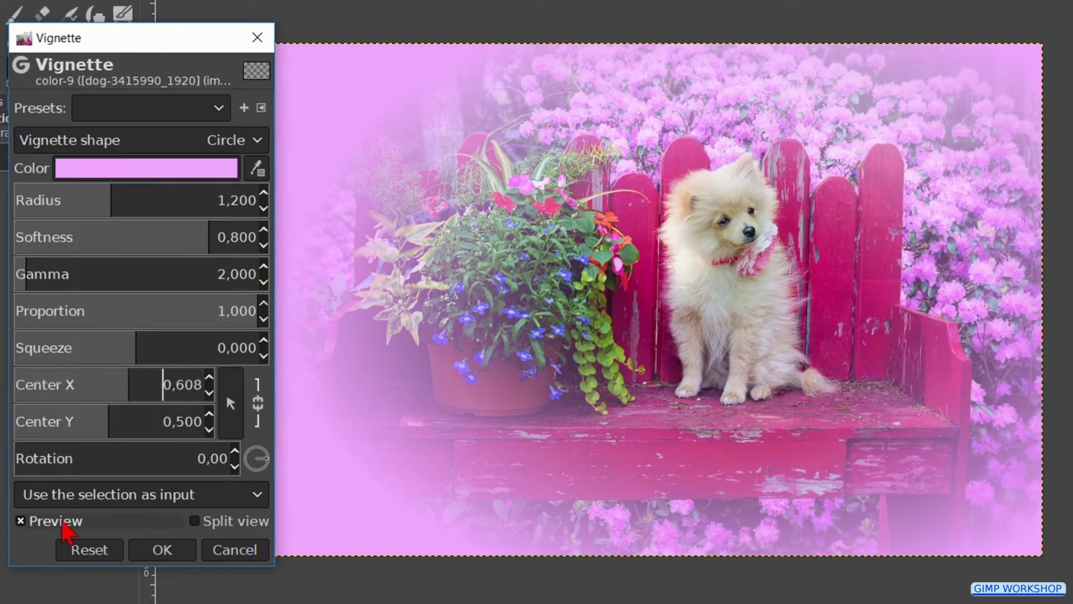
pyautogui.click(67, 531)
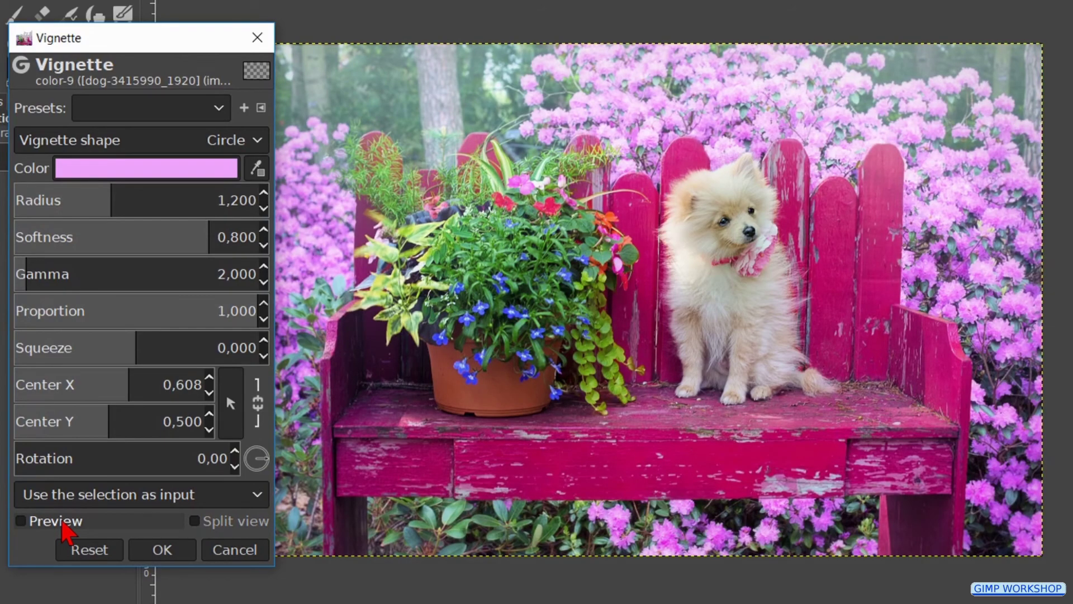
pyautogui.click(63, 524)
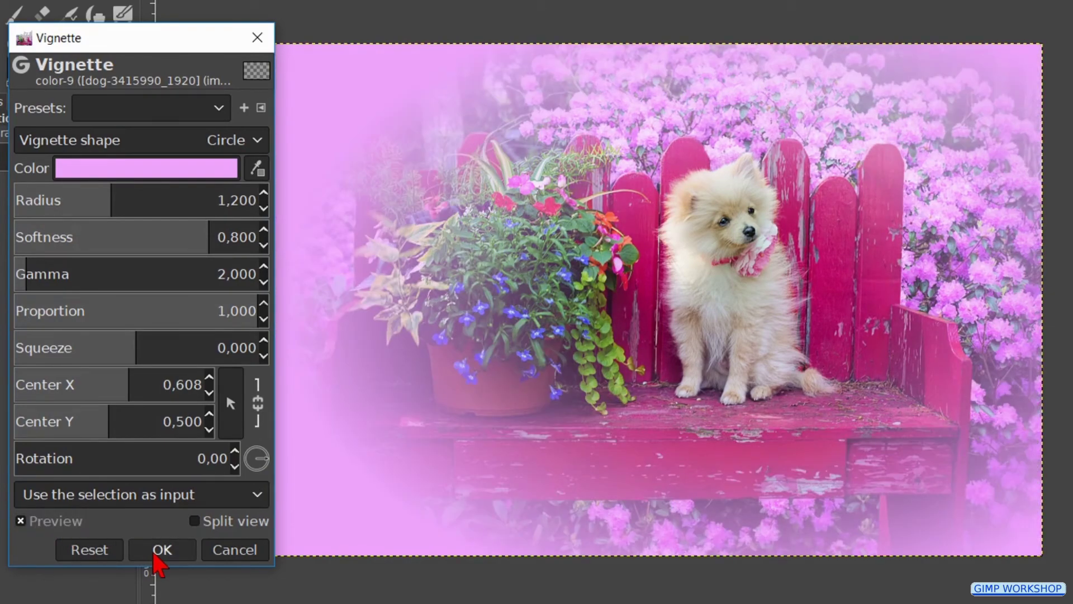
pyautogui.click(157, 551)
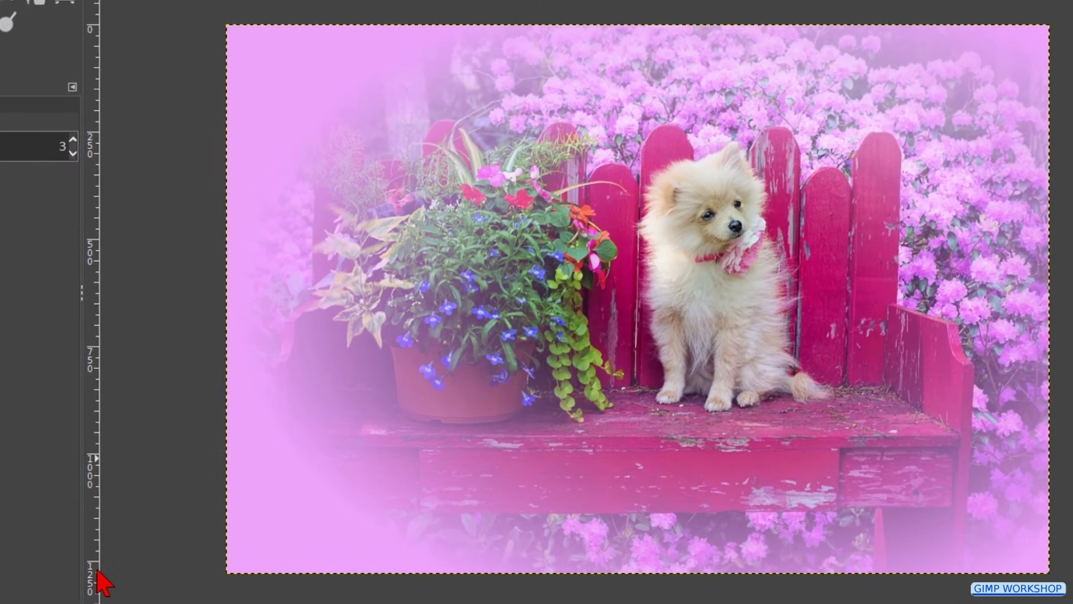